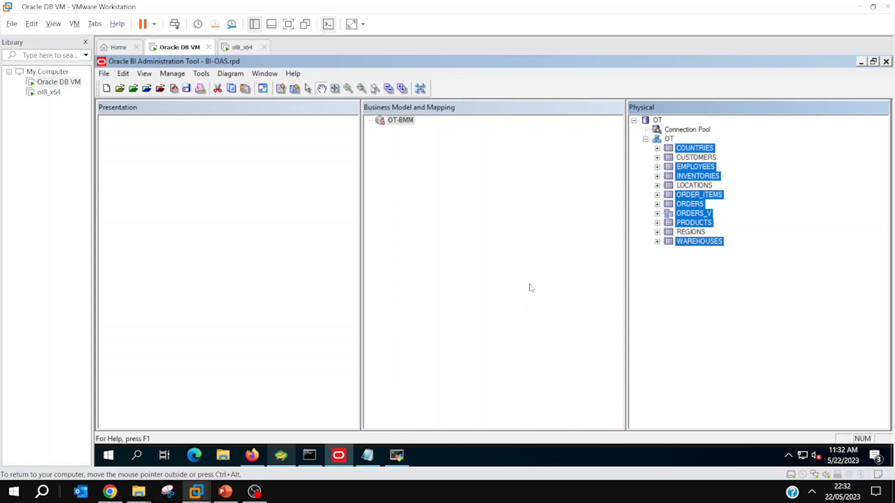
# - Add the selected physical tables COUNTRIES, EMPLOYEES, INVENTORIES, ORDER_ITEMS, ORDERS, ORDERS_V, PRODUCTS and WAREHOUSES to the OT-BMM business model
pyautogui.click(226, 493)
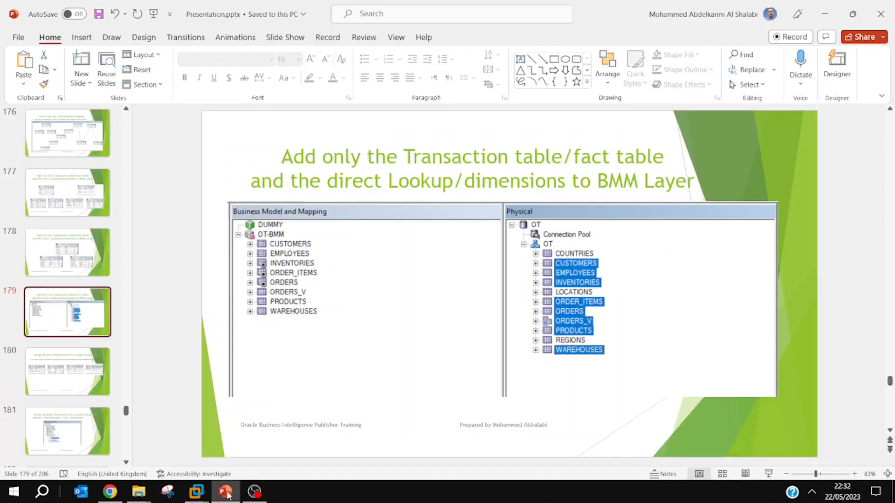
pyautogui.click(227, 493)
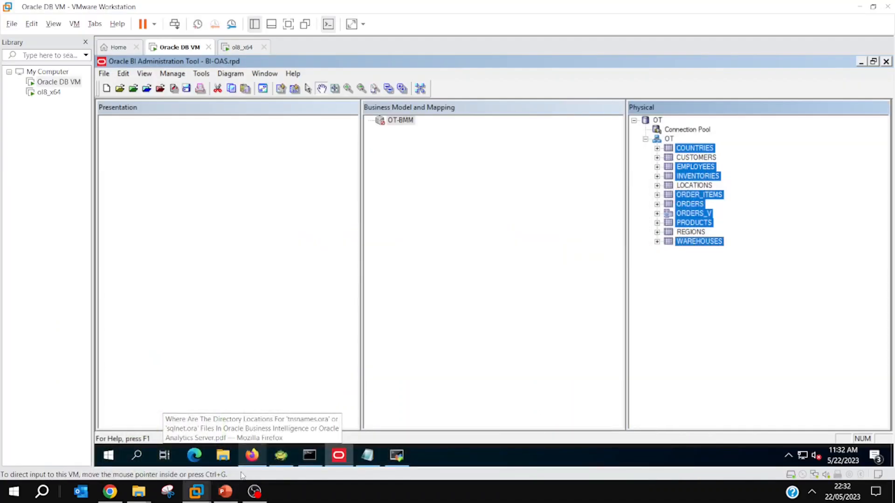
pyautogui.hotkey('ctrl', 'alt', 'Return')
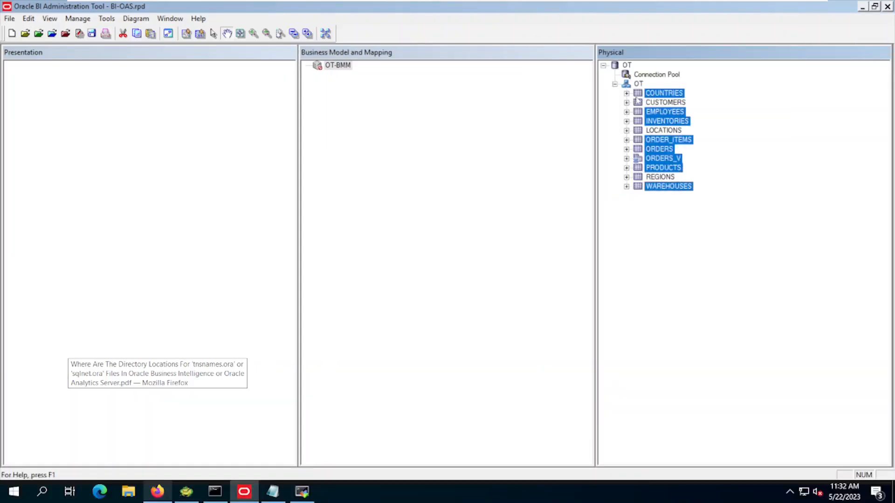
pyautogui.moveTo(655, 93); pyautogui.dragTo(336, 71)
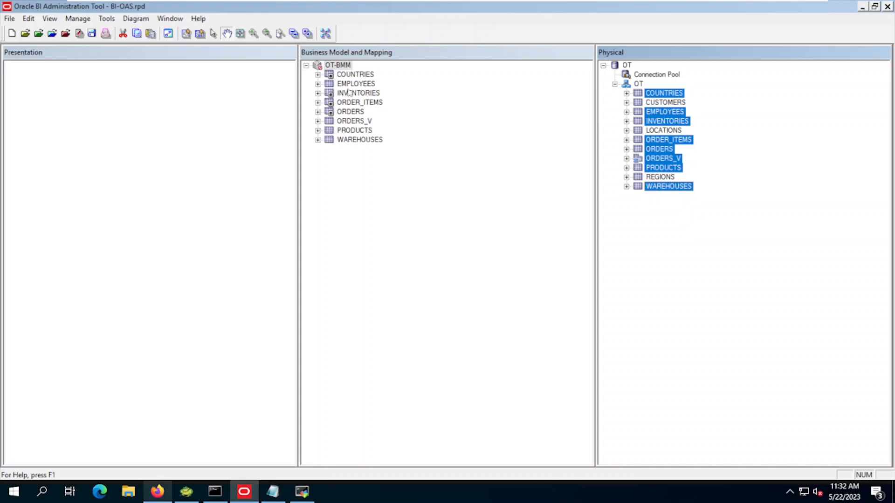
# - Display the physical diagram for all logical tables in OT-BMM, from COUNTRIES to WAREHOUSES
pyautogui.click(347, 78)
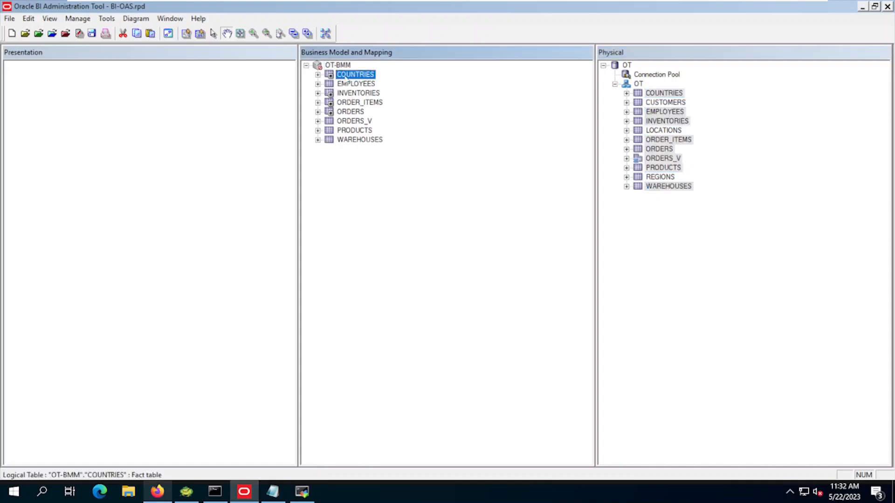
pyautogui.keyDown('shift'); pyautogui.click(339, 140); pyautogui.keyUp('shift')
pyautogui.rightClick(339, 140)
pyautogui.moveTo(399, 295)
pyautogui.click(511, 306)
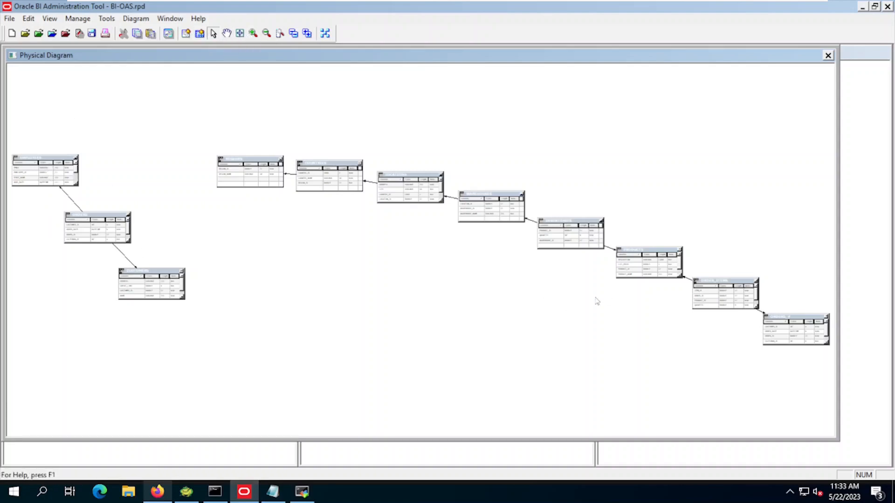
# - Examine the chain of joins from REGIONS through WAREHOUSES and PRODUCTS to ORDERS_V, and close the physical diagram
pyautogui.click(253, 34)
pyautogui.click(253, 34)
pyautogui.click(227, 34)
pyautogui.moveTo(439, 225); pyautogui.dragTo(392, 251)
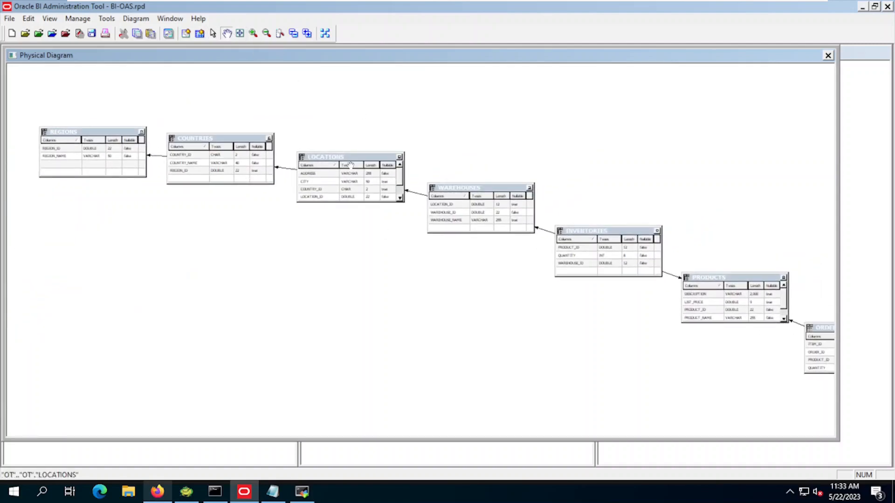
pyautogui.moveTo(212, 201); pyautogui.dragTo(193, 196)
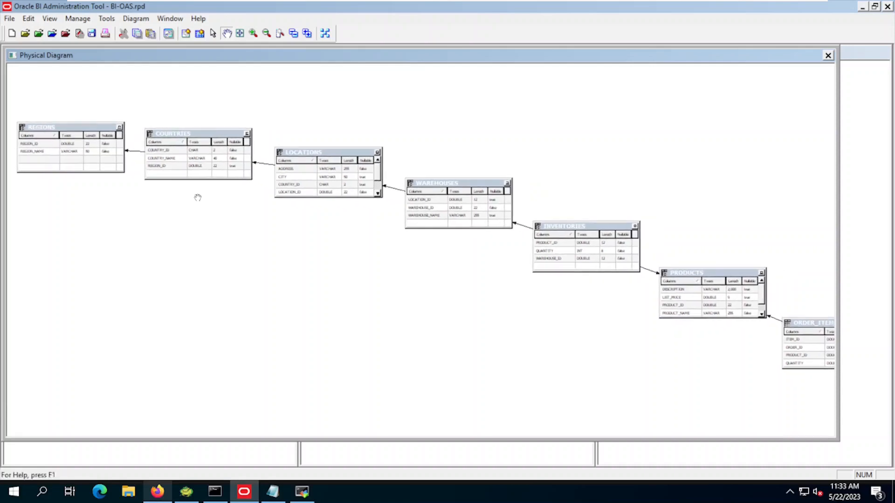
pyautogui.moveTo(466, 292); pyautogui.dragTo(407, 282)
pyautogui.moveTo(594, 319); pyautogui.dragTo(536, 309)
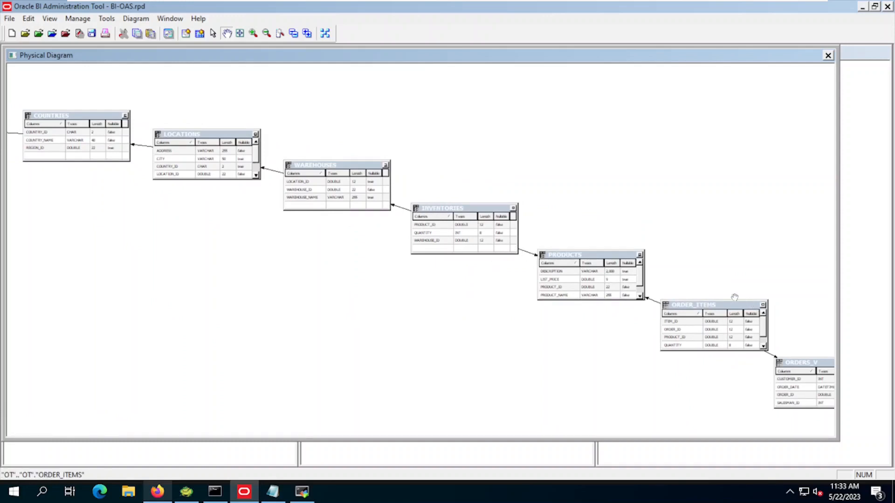
pyautogui.moveTo(689, 352); pyautogui.dragTo(637, 337)
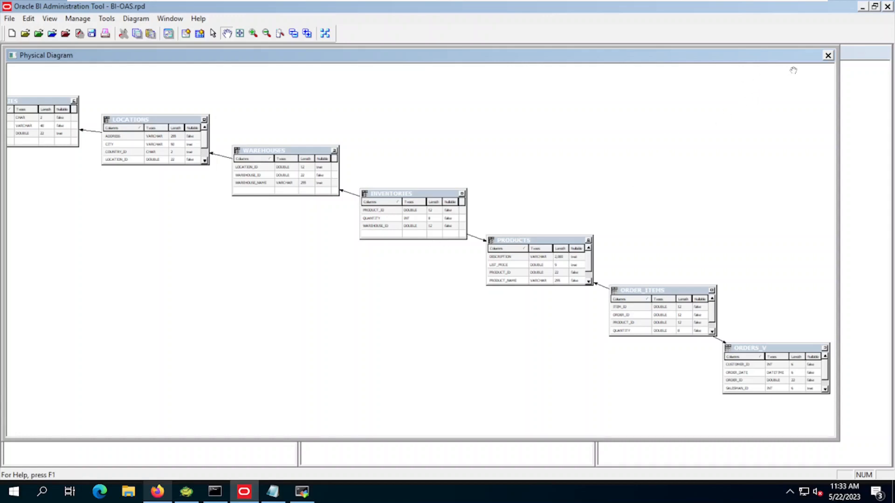
pyautogui.click(828, 55)
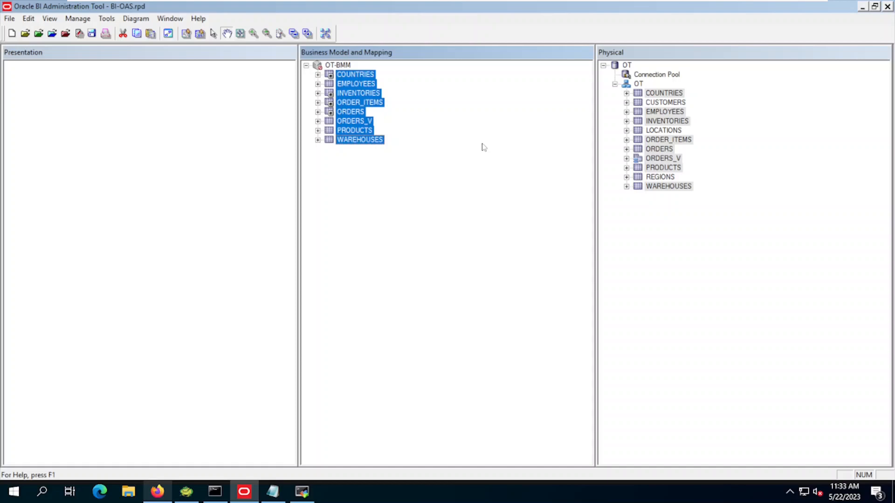
# - Open the general settings of the WAREHOUSES logical table source in the business model
pyautogui.click(424, 132)
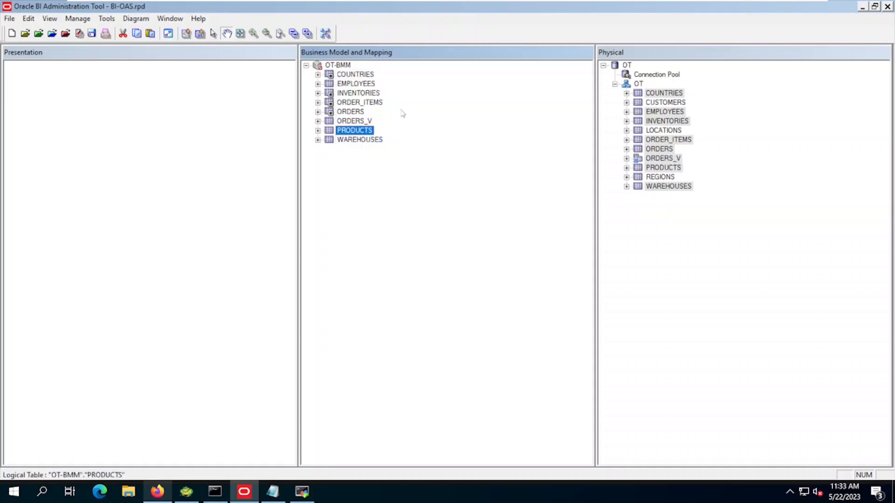
pyautogui.click(349, 141)
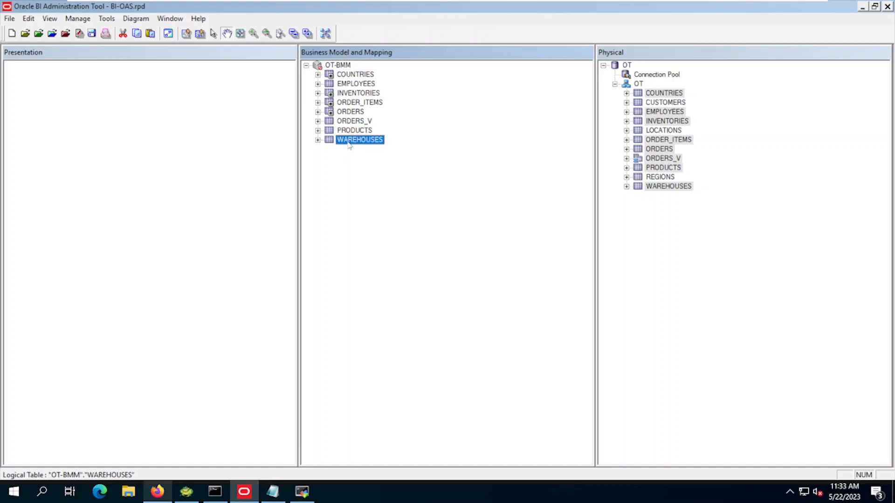
pyautogui.click(317, 140)
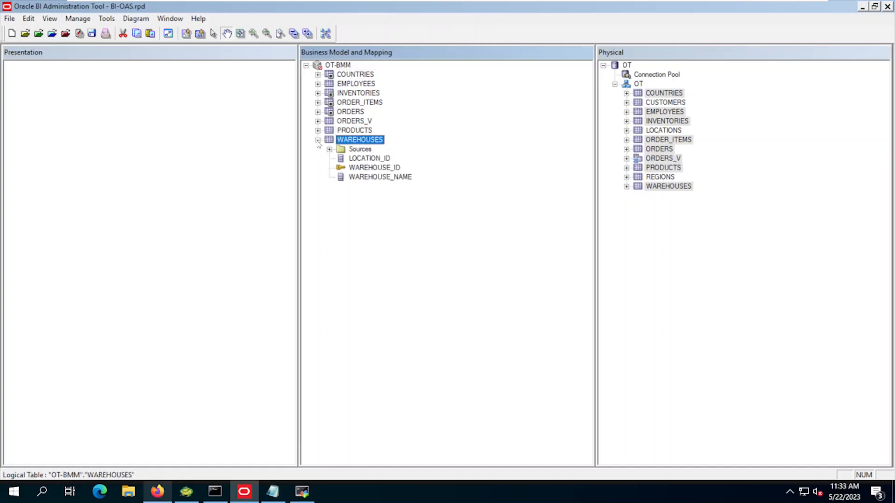
pyautogui.click(345, 150)
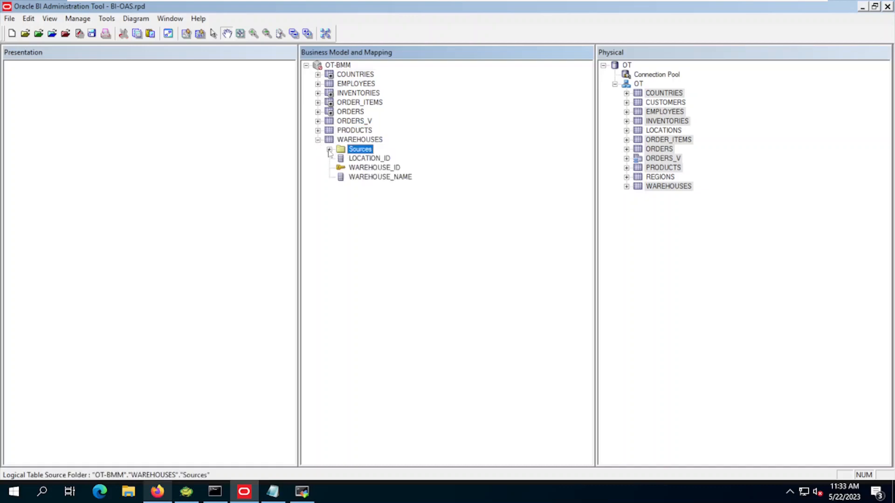
pyautogui.click(329, 150)
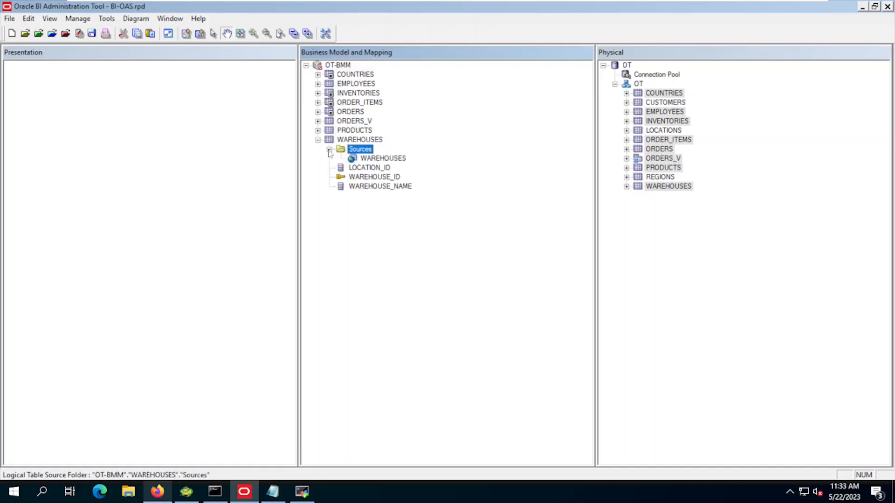
pyautogui.doubleClick(371, 161)
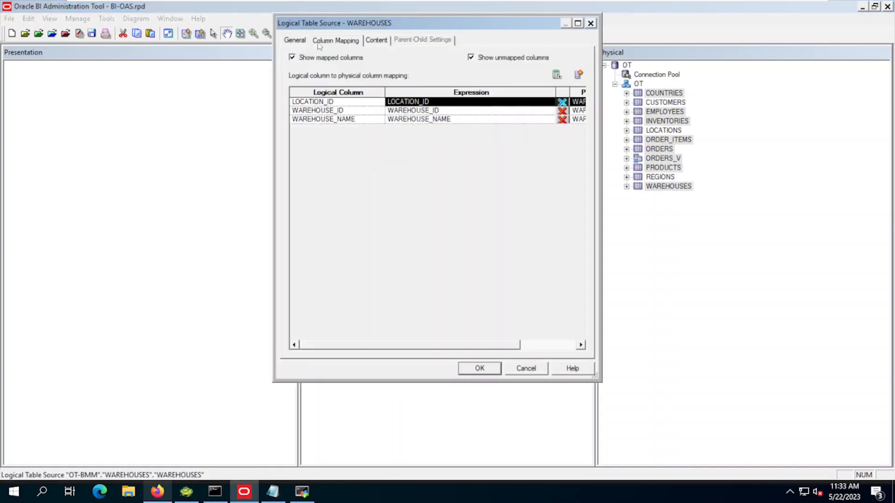
pyautogui.click(295, 42)
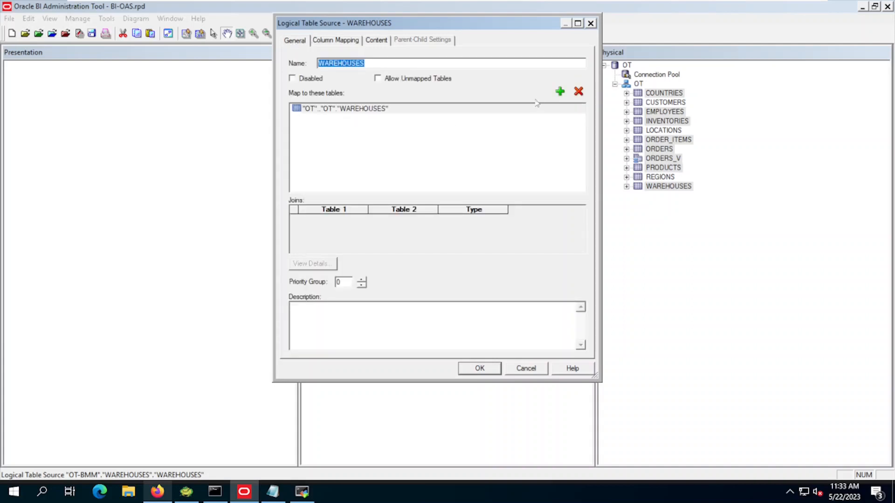
# - Map the LOCATIONS physical table into the WAREHOUSES source, with an Inner join between LOCATIONS and WAREHOUSES
pyautogui.click(560, 92)
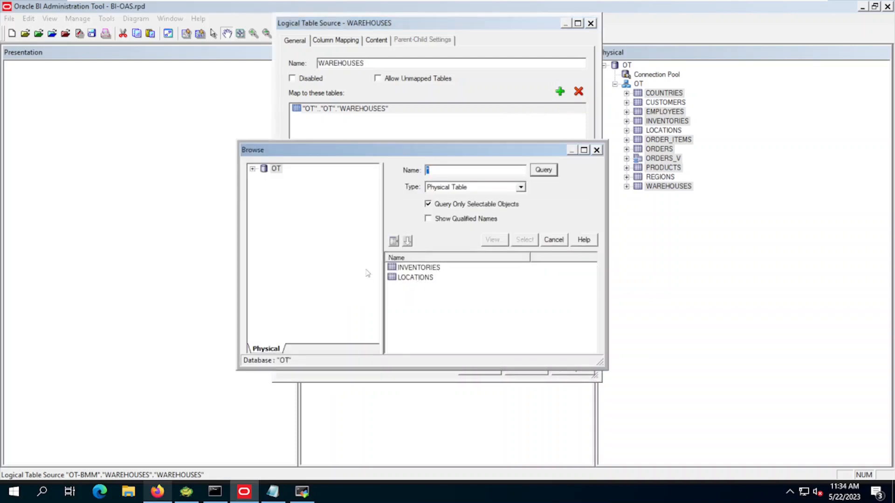
pyautogui.doubleClick(409, 279)
pyautogui.click(475, 219)
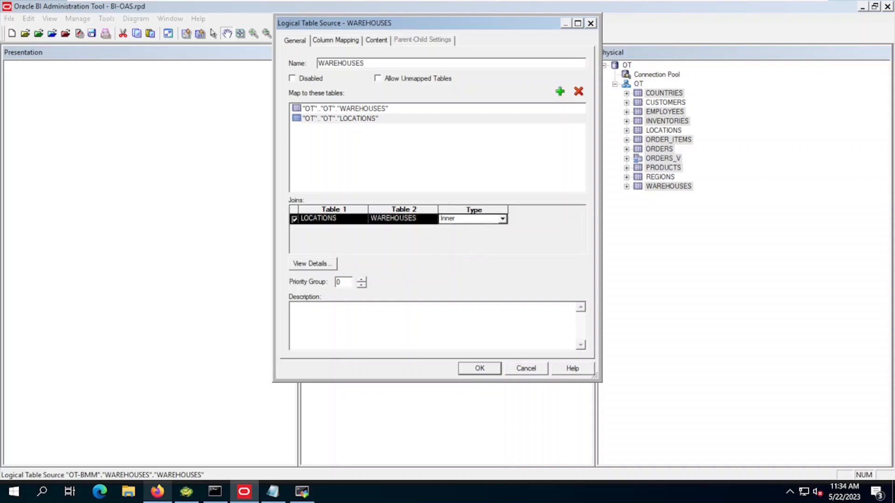
pyautogui.click(503, 220)
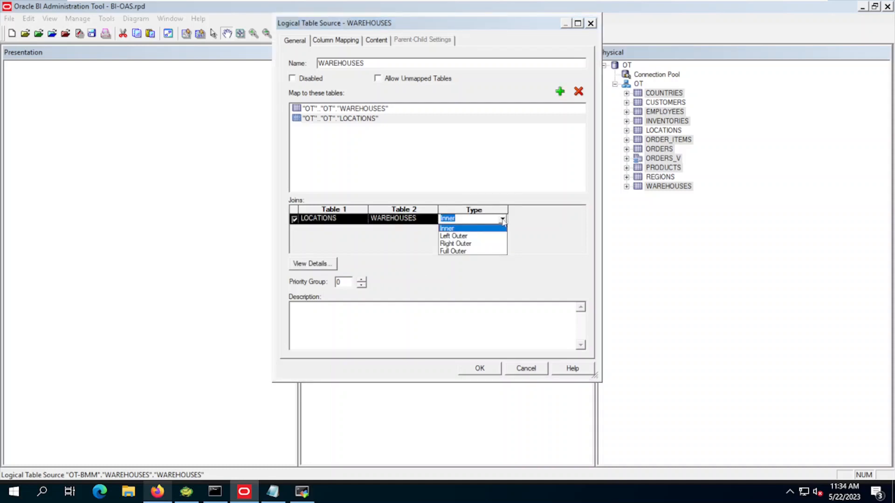
pyautogui.click(454, 229)
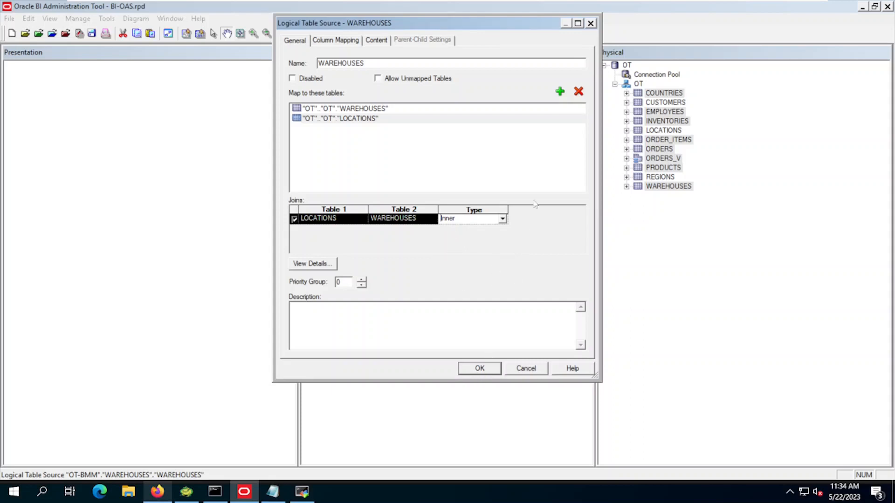
# - Add the COUNTRIES physical table to the tables mapped by the WAREHOUSES source
pyautogui.click(560, 92)
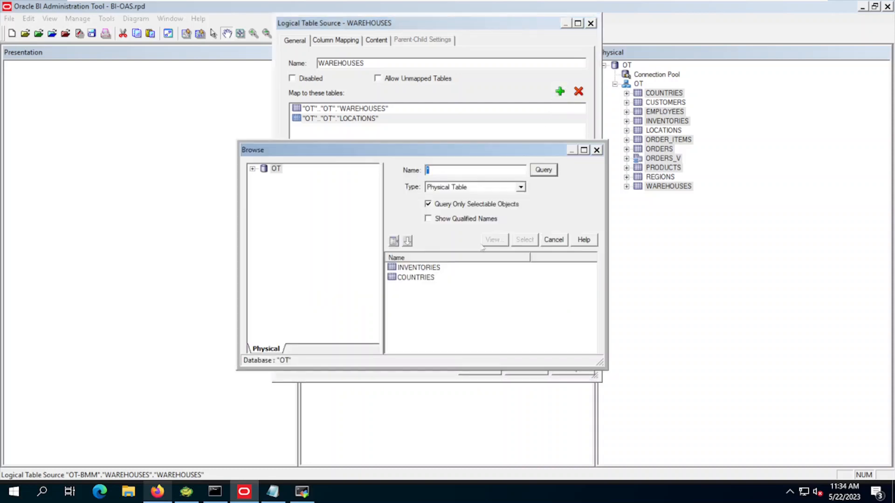
pyautogui.click(407, 278)
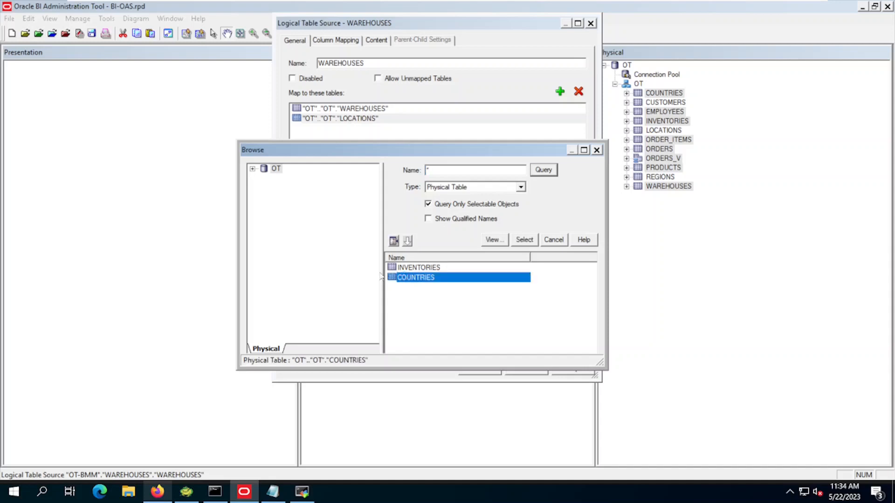
pyautogui.click(516, 243)
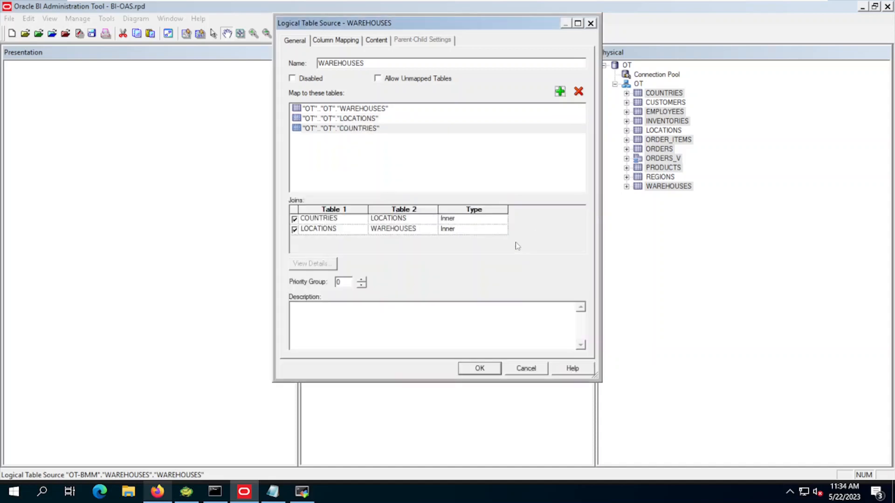
pyautogui.click(455, 230)
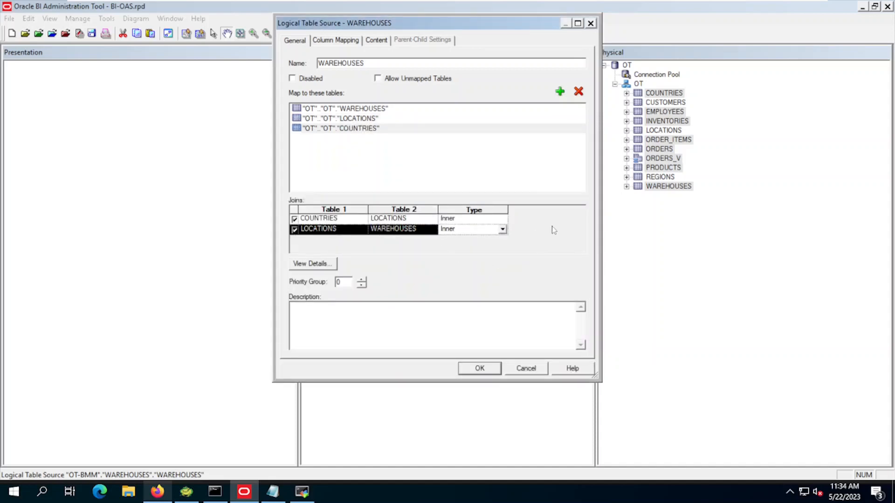
# - Add the REGIONS physical table to the WAREHOUSES source, keeping its join with COUNTRIES as Inner
pyautogui.click(560, 91)
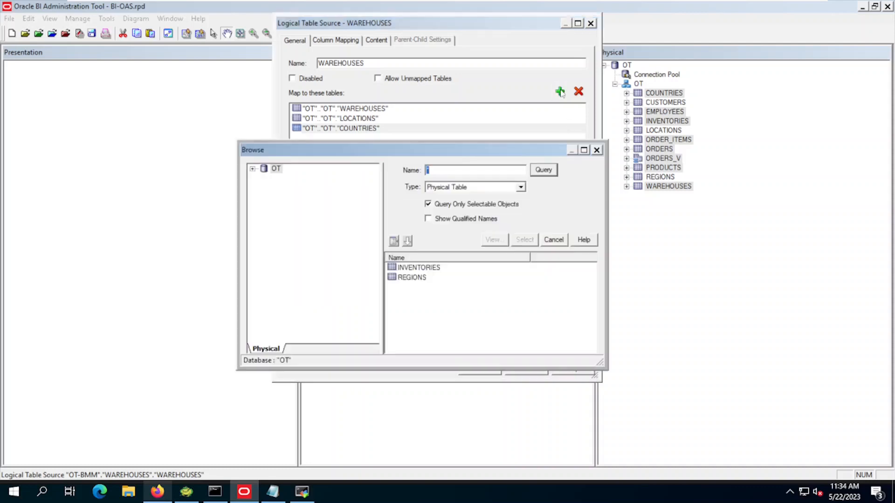
pyautogui.click(416, 278)
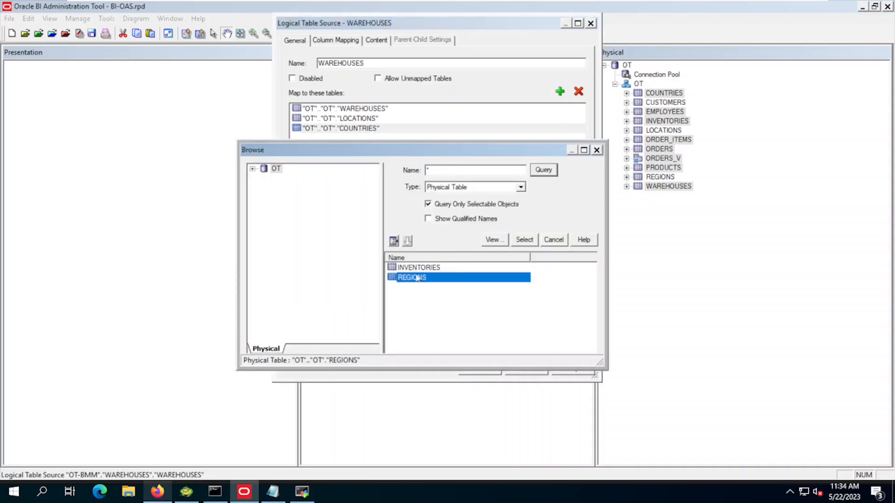
pyautogui.doubleClick(411, 281)
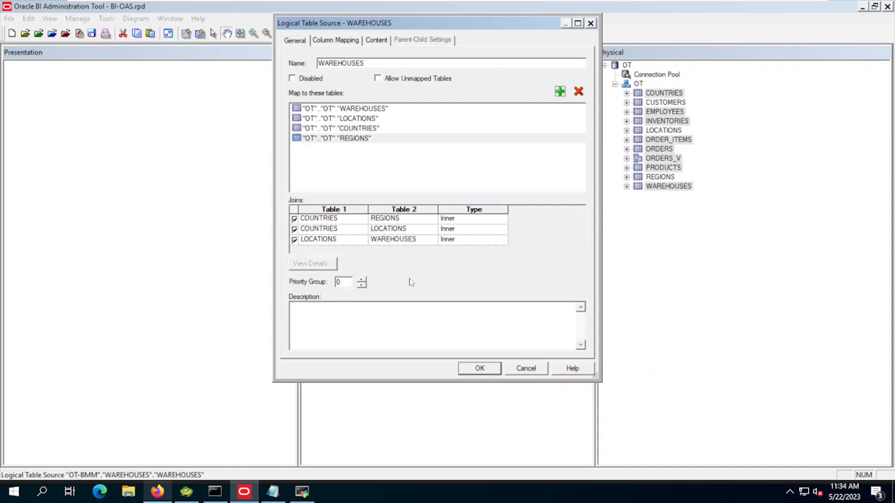
pyautogui.click(455, 240)
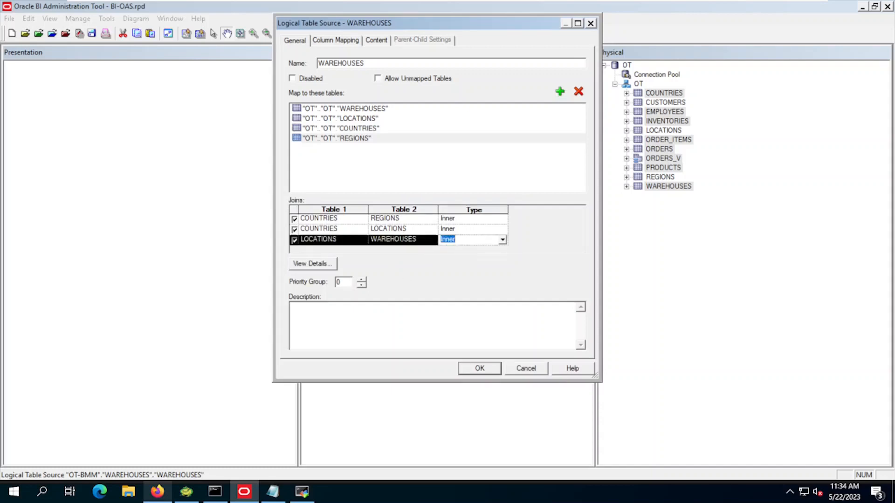
pyautogui.click(461, 219)
pyautogui.click(502, 219)
pyautogui.click(502, 219)
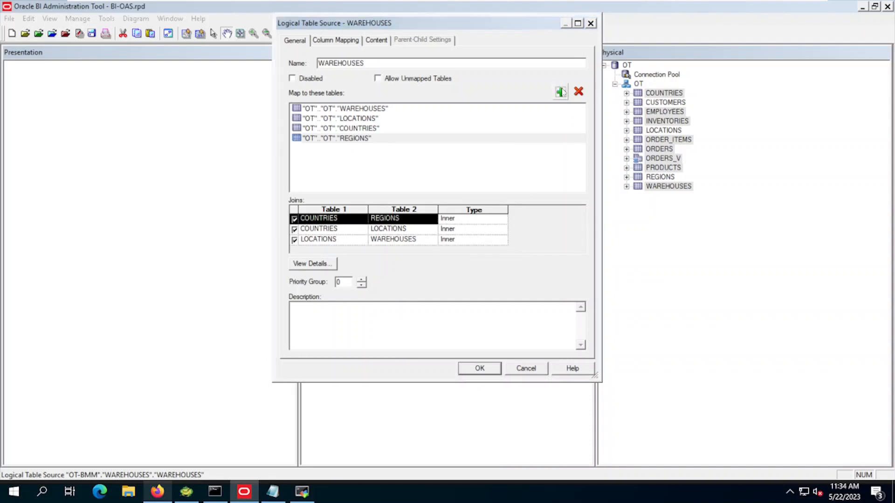
# - Check which other physical tables can still be mapped, and save the WAREHOUSES logical table source without adding more
pyautogui.click(560, 91)
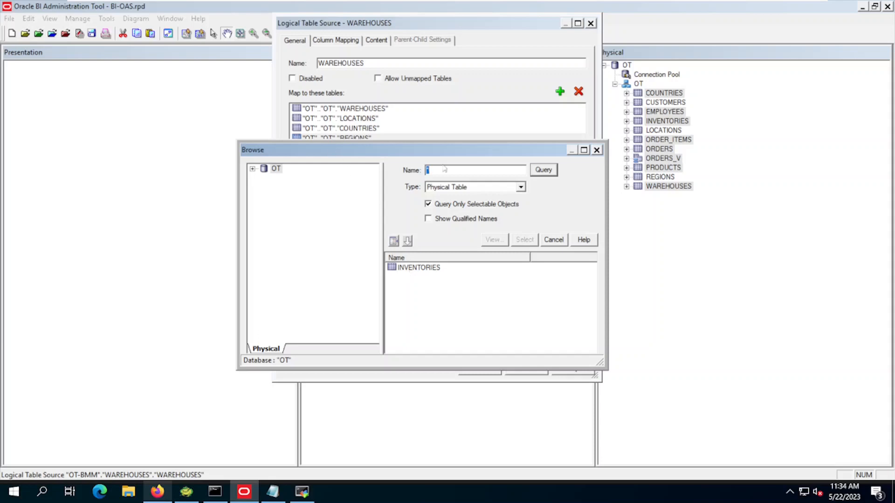
pyautogui.click(551, 240)
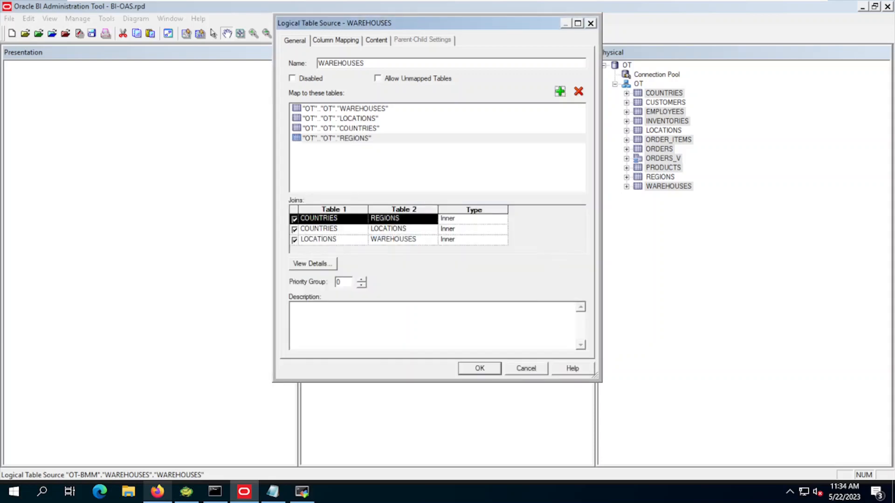
pyautogui.click(478, 368)
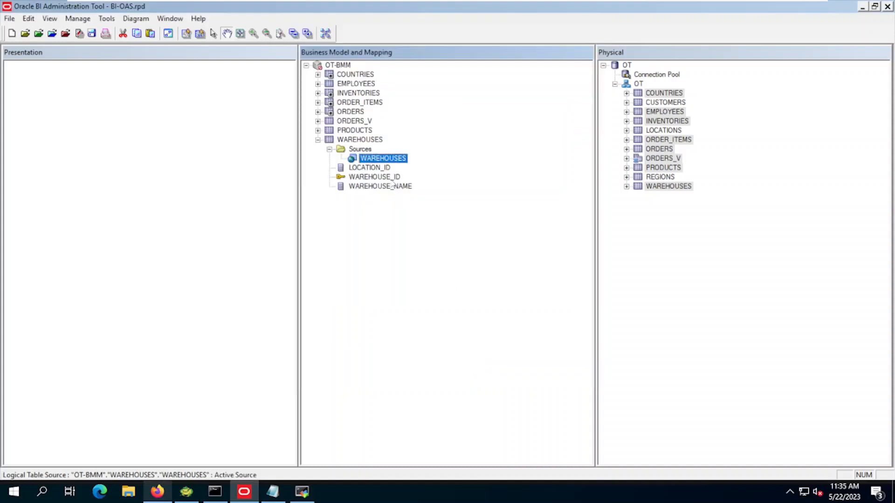
# - Open the column mapping of the WAREHOUSES logical table source and start a new logical column
pyautogui.doubleClick(369, 159)
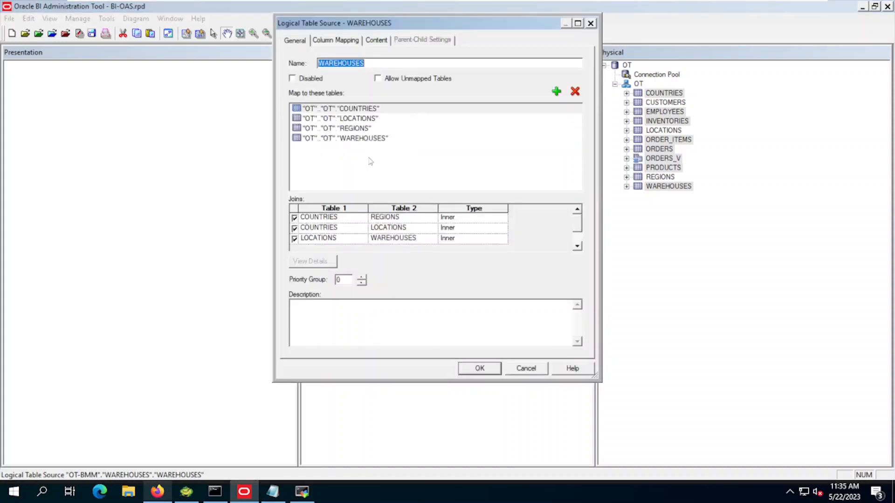
pyautogui.click(322, 42)
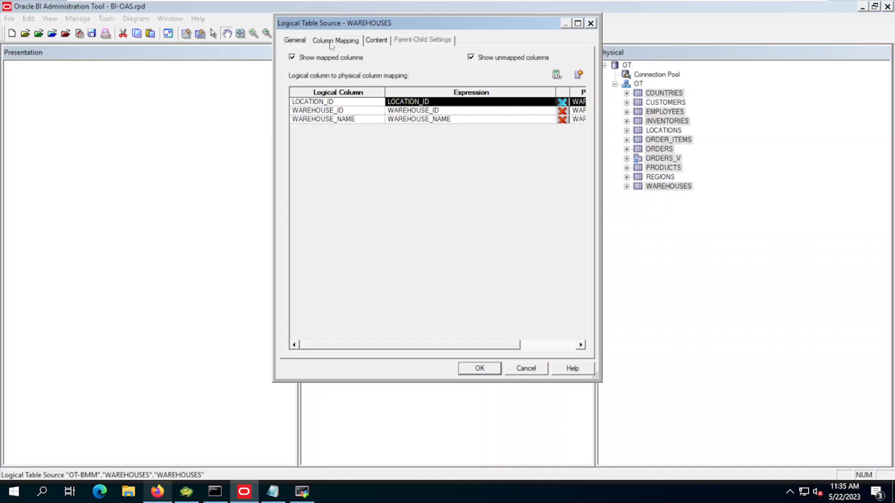
pyautogui.click(295, 41)
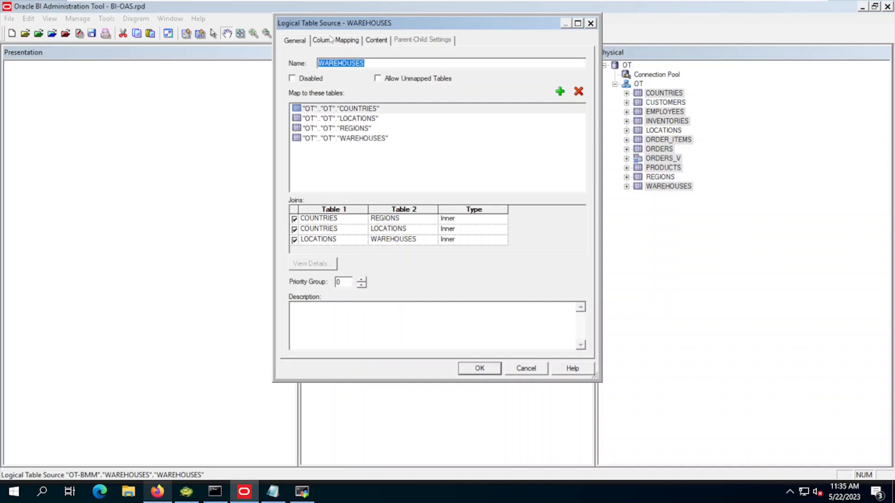
pyautogui.click(348, 42)
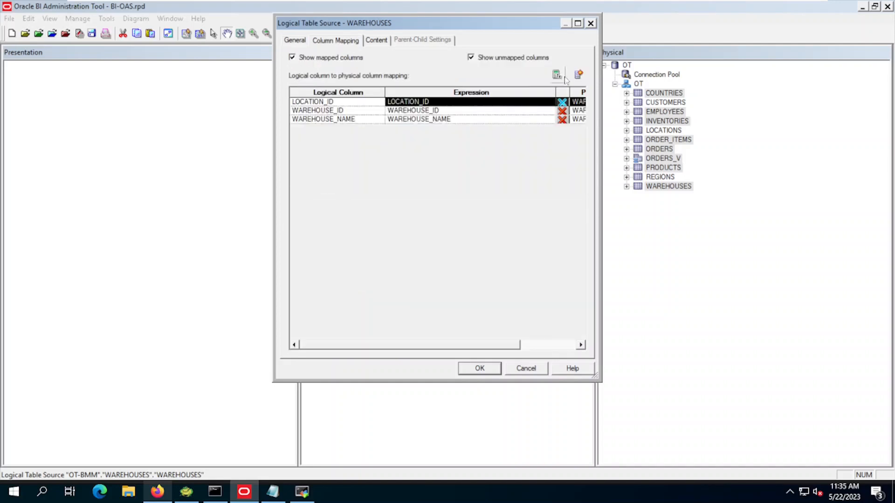
pyautogui.click(579, 74)
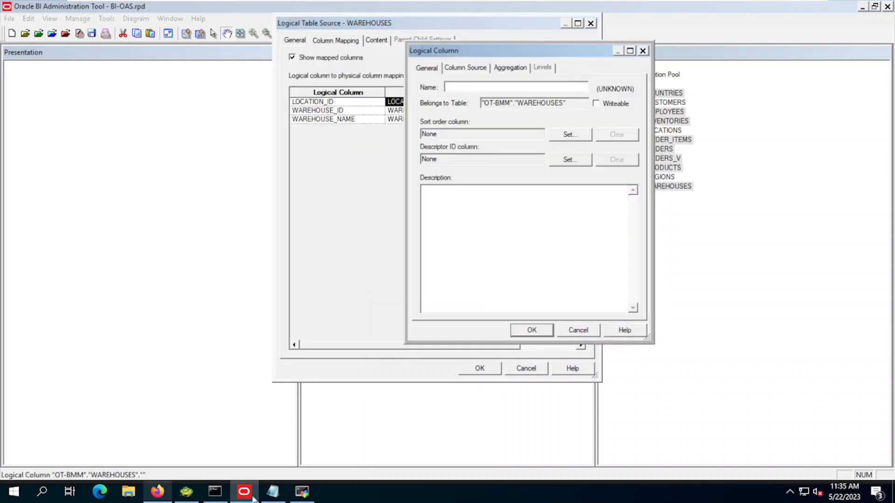
# - Switch to Toad for Oracle and query the WAREHOUSES and LOCATIONS tables to compare their columns
pyautogui.click(186, 492)
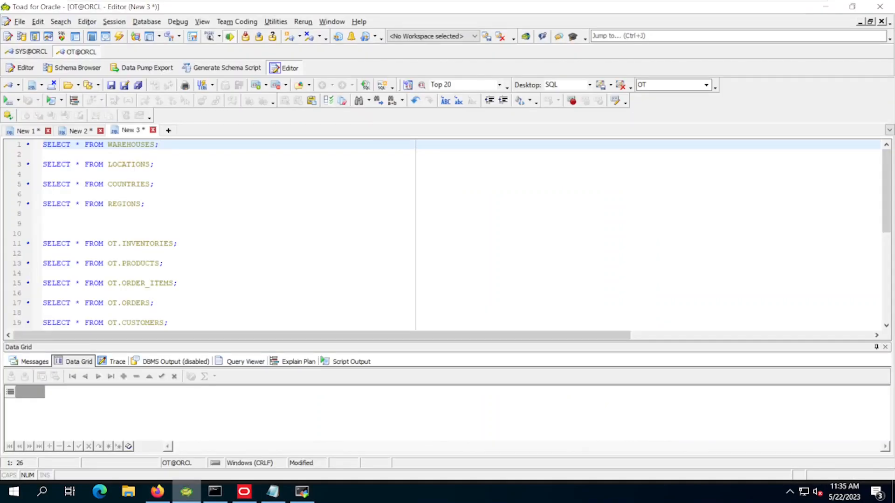
pyautogui.press('F9')
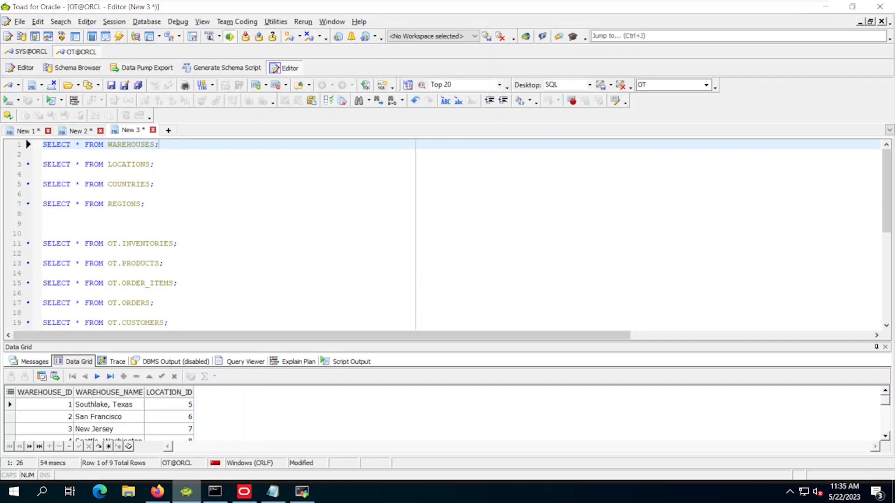
pyautogui.press('Down')
pyautogui.press('Down')
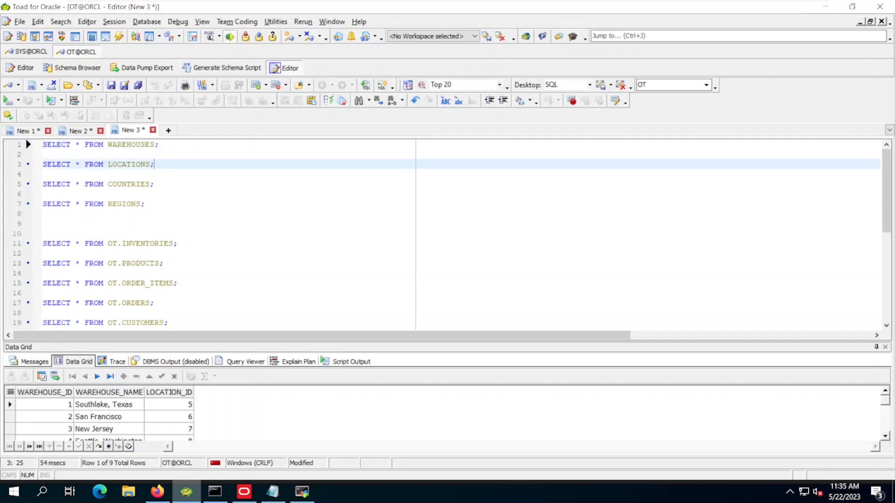
pyautogui.press('F9')
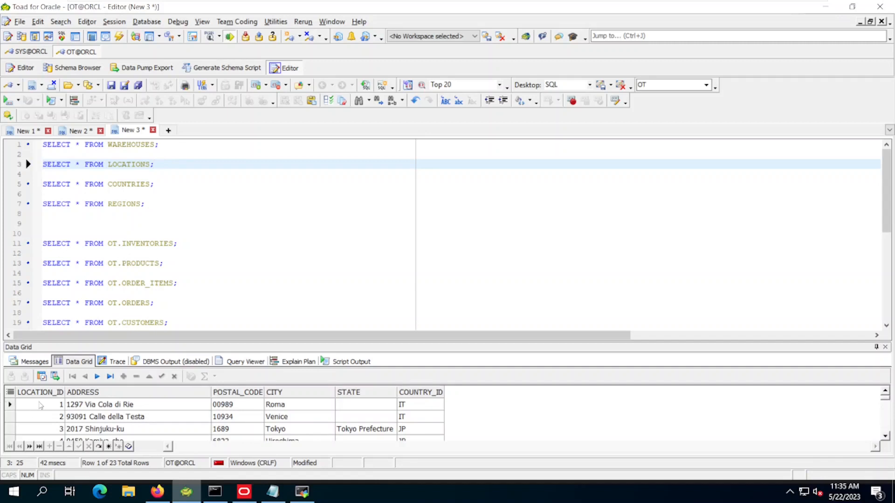
pyautogui.press('Up')
pyautogui.press('Up')
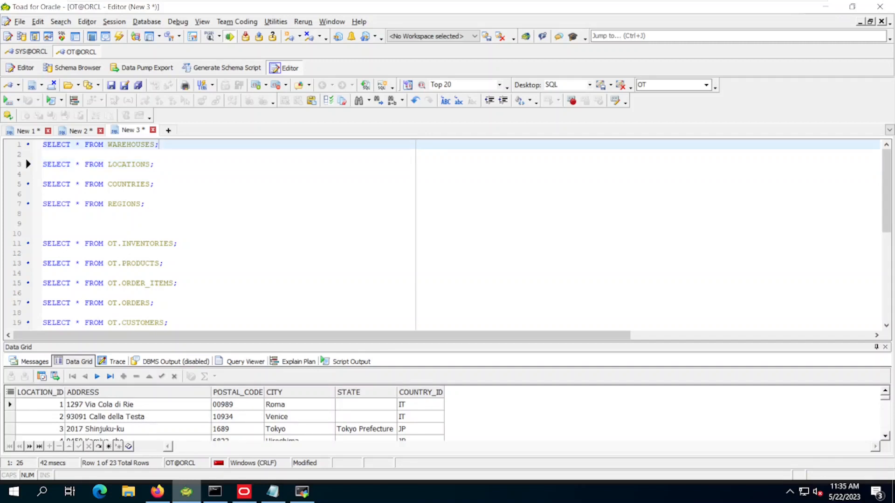
pyautogui.press('F9')
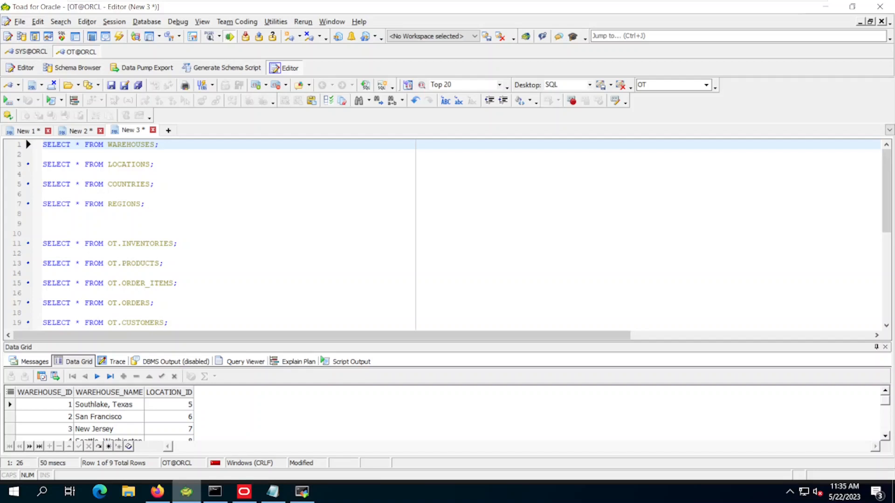
pyautogui.press('Down')
pyautogui.press('Down')
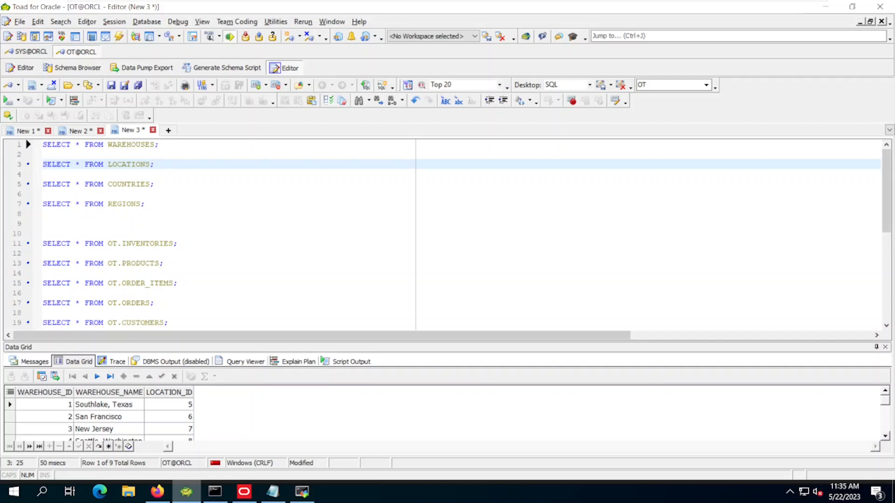
pyautogui.press('F9')
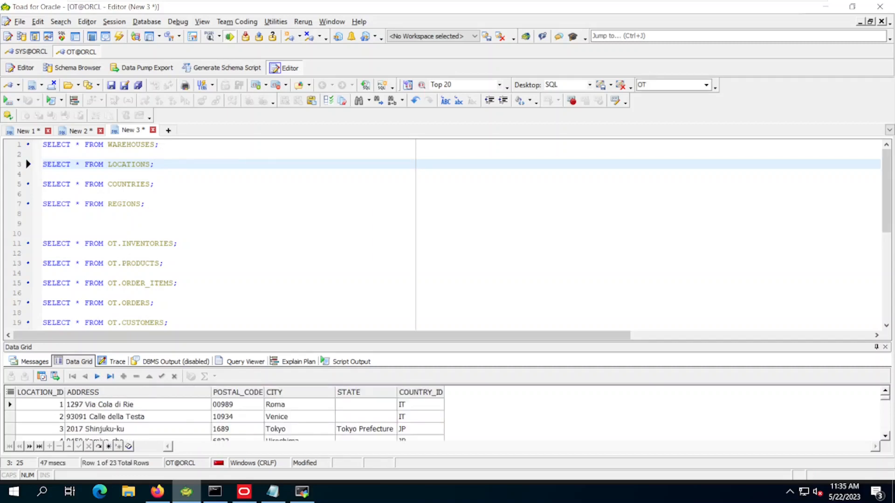
# - Copy the ADDRESS column name from the LOCATIONS results, create the ADDRESS logical column in the Administration Tool and map it to LOCATIONS.ADDRESS
pyautogui.click(92, 416)
pyautogui.click(95, 393)
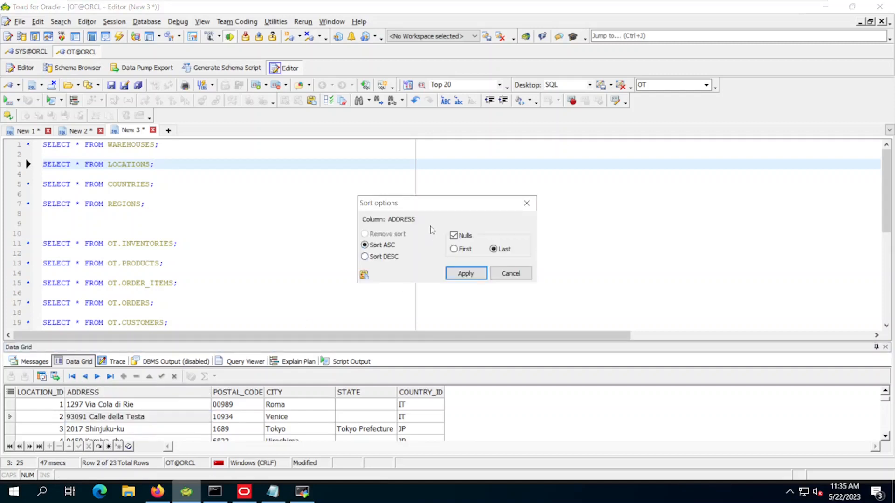
pyautogui.click(511, 274)
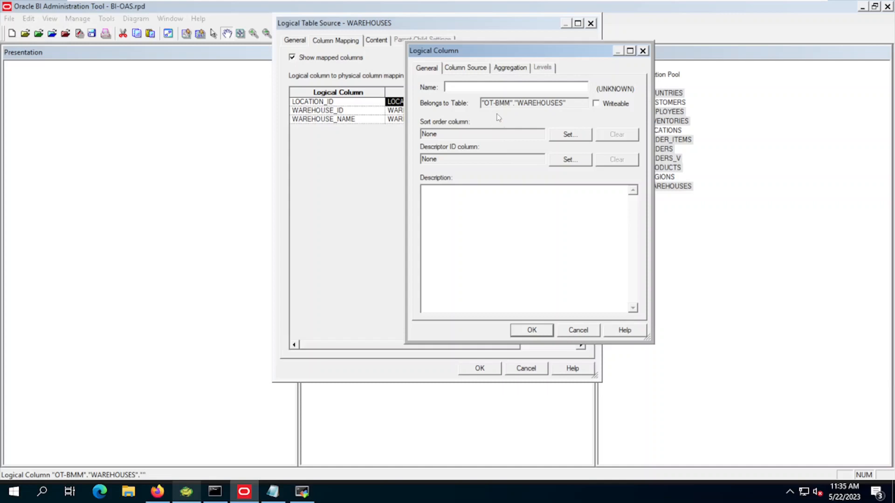
pyautogui.write('ADDRESS')
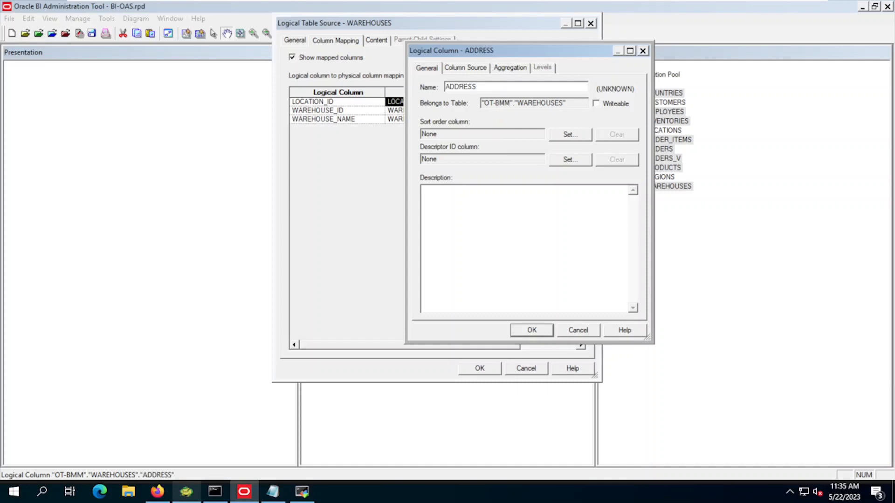
pyautogui.click(531, 329)
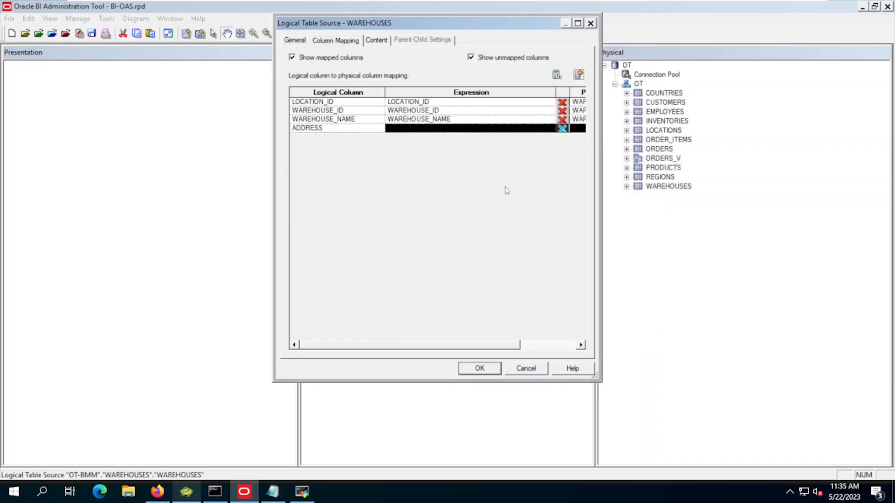
pyautogui.click(487, 130)
pyautogui.click(550, 128)
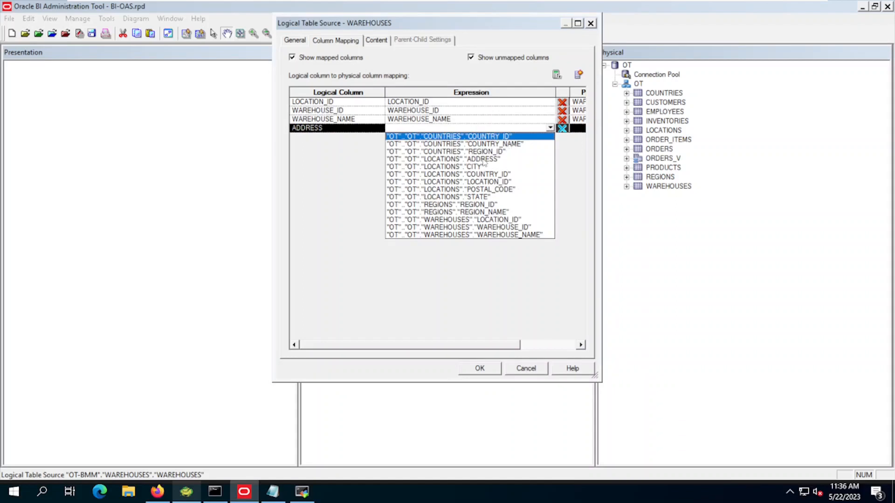
pyautogui.click(487, 159)
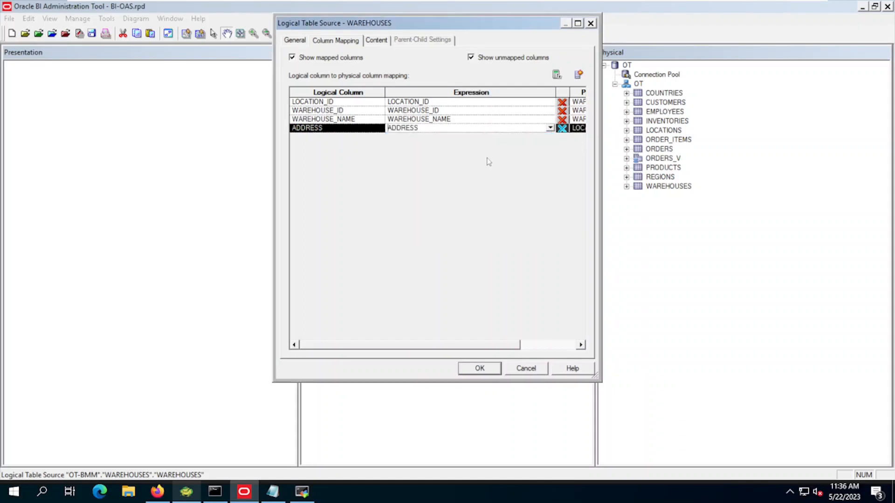
# - Add a POSTAL_CODE logical column, taking its name from the LOCATIONS results in Toad, and map it to LOCATIONS.POSTAL_CODE
pyautogui.click(578, 76)
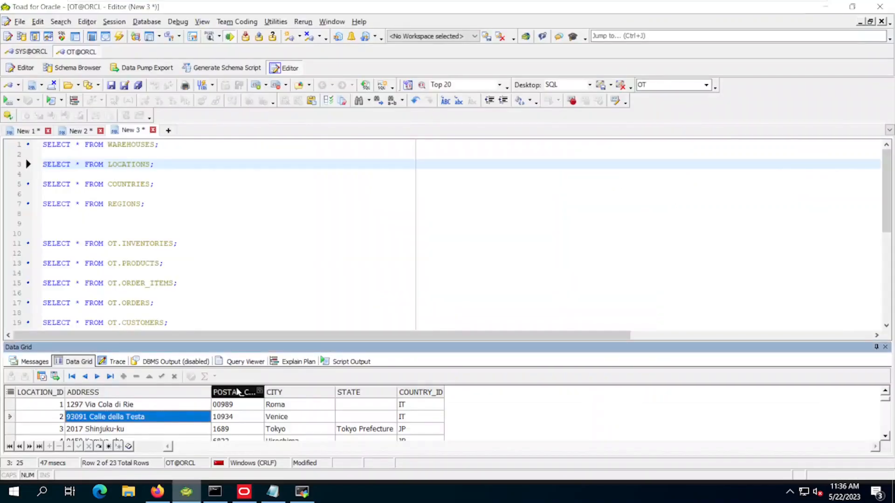
pyautogui.click(248, 392)
pyautogui.moveTo(431, 219); pyautogui.dragTo(321, 201)
pyautogui.hotkey('ctrl', 'c')
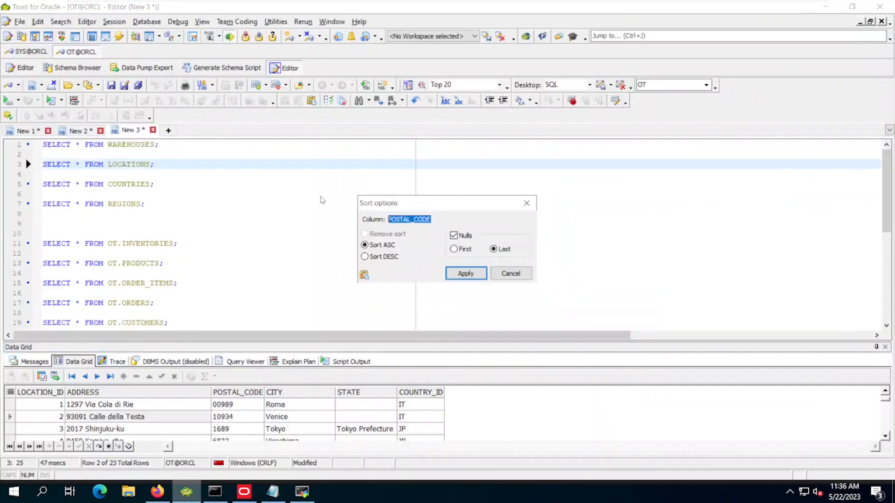
pyautogui.click(499, 275)
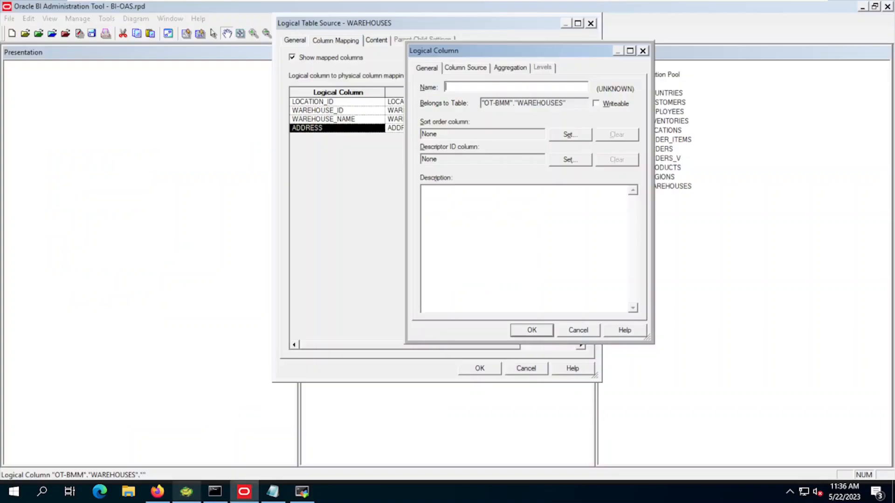
pyautogui.hotkey('ctrl', 'v')
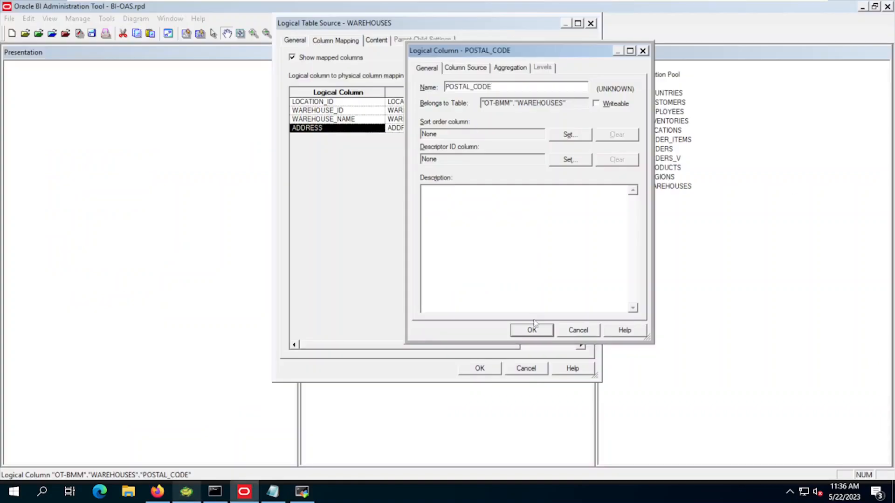
pyautogui.click(526, 326)
pyautogui.click(478, 137)
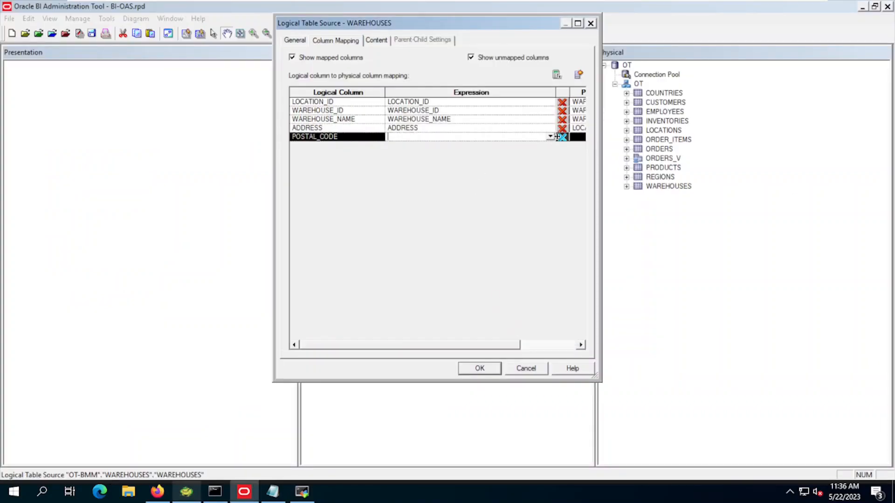
pyautogui.click(551, 137)
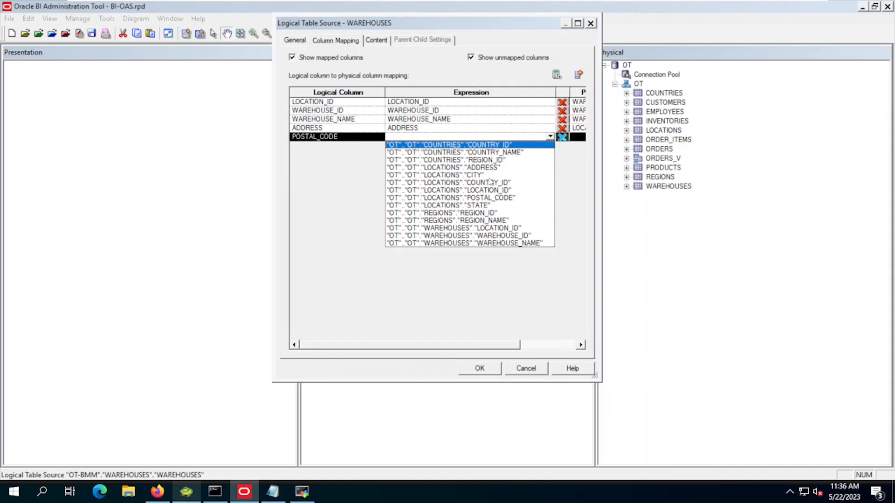
pyautogui.click(491, 198)
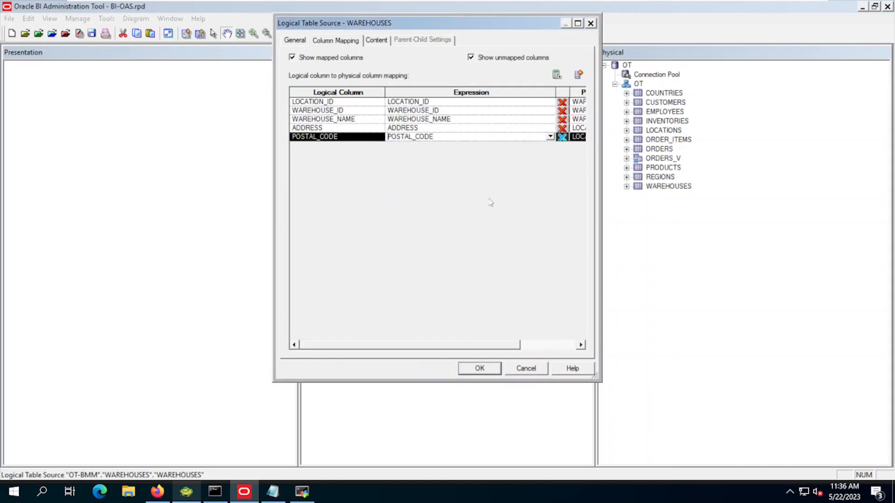
# - Add a CITY logical column, taking its name from the LOCATIONS results in Toad, and map it to LOCATIONS.CITY
pyautogui.hotkey('alt', 'Tab')
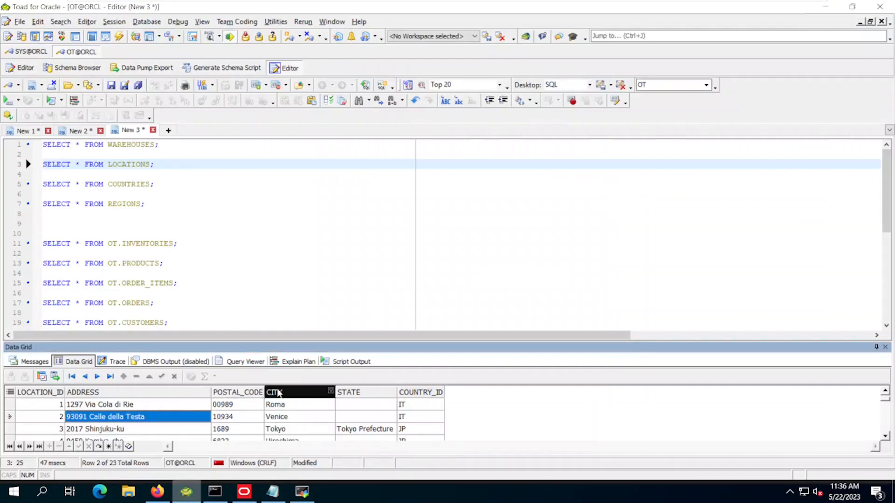
pyautogui.click(330, 392)
pyautogui.click(510, 273)
pyautogui.hotkey('alt', 'Tab')
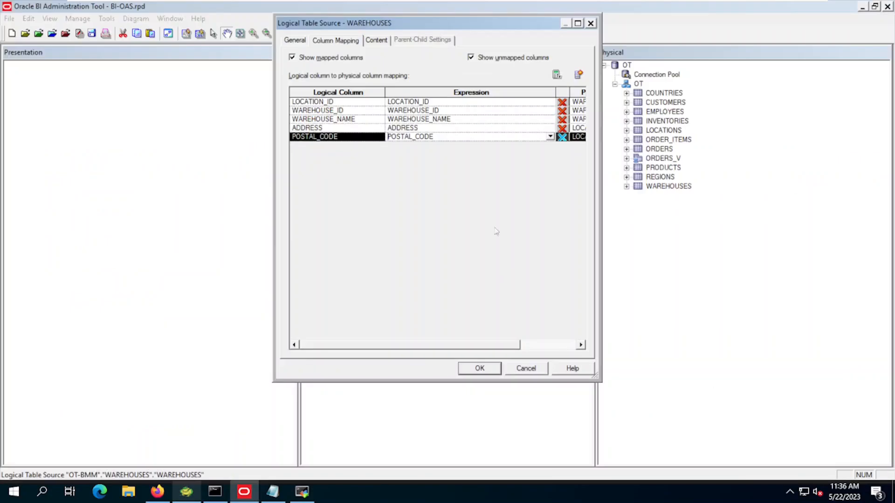
pyautogui.click(578, 75)
pyautogui.write('CITY')
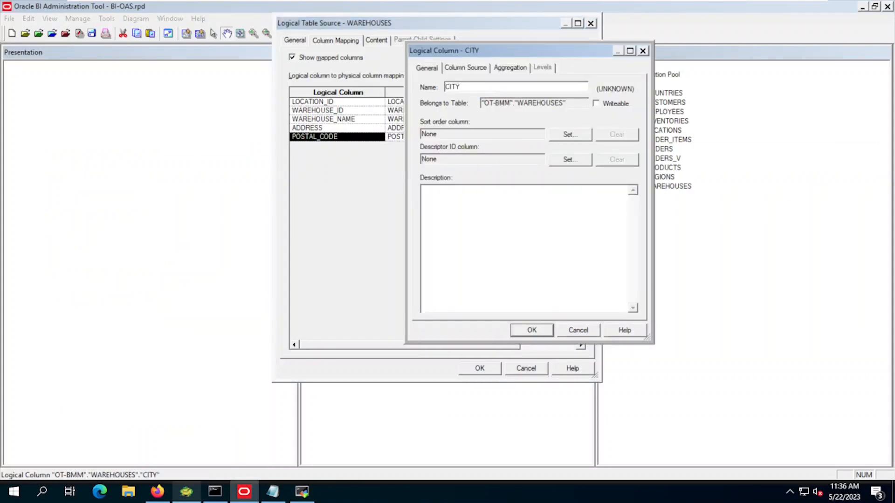
pyautogui.click(529, 330)
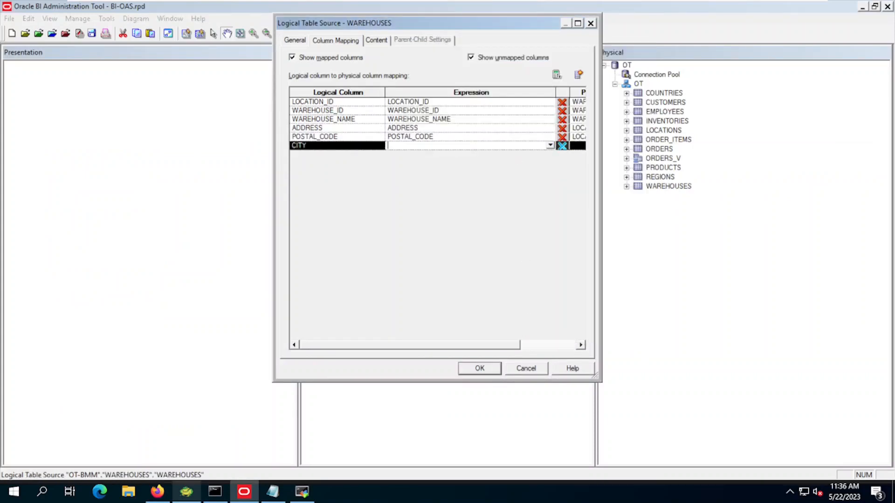
pyautogui.click(550, 145)
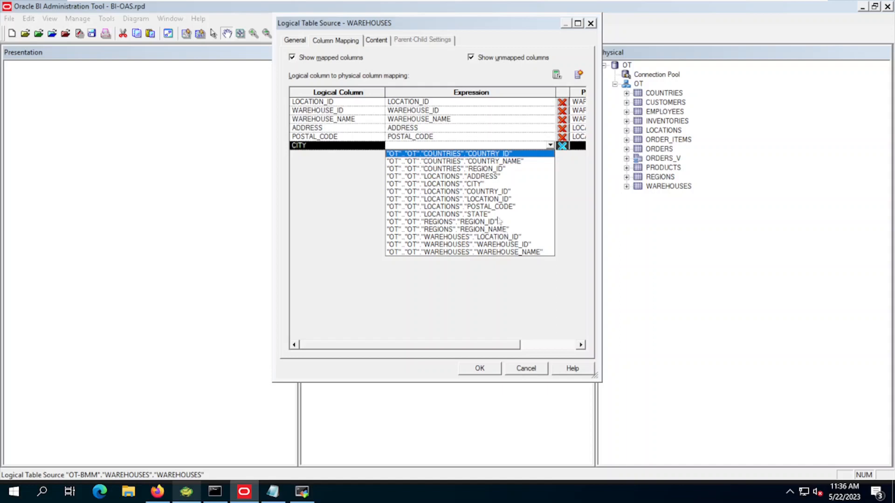
pyautogui.click(482, 185)
# - Add a STATE logical column, taking its name from the LOCATIONS results in Toad, and map it to LOCATIONS.STATE
pyautogui.hotkey('alt', 'Tab')
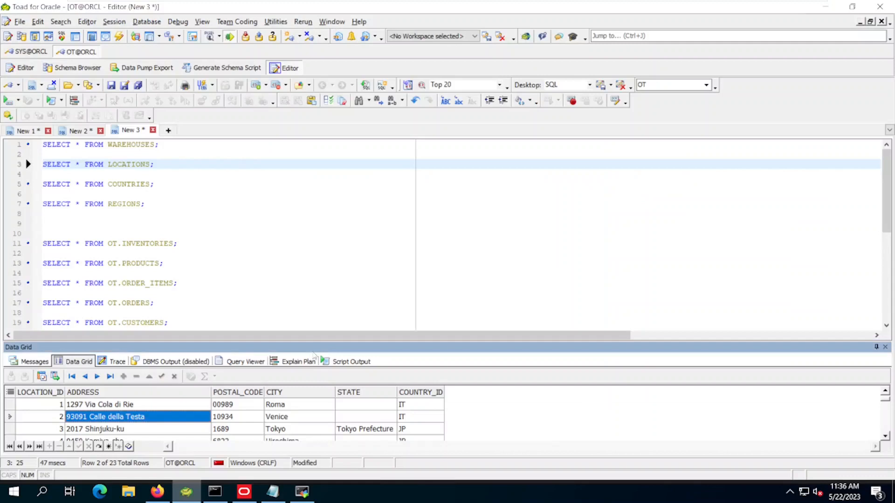
pyautogui.click(349, 391)
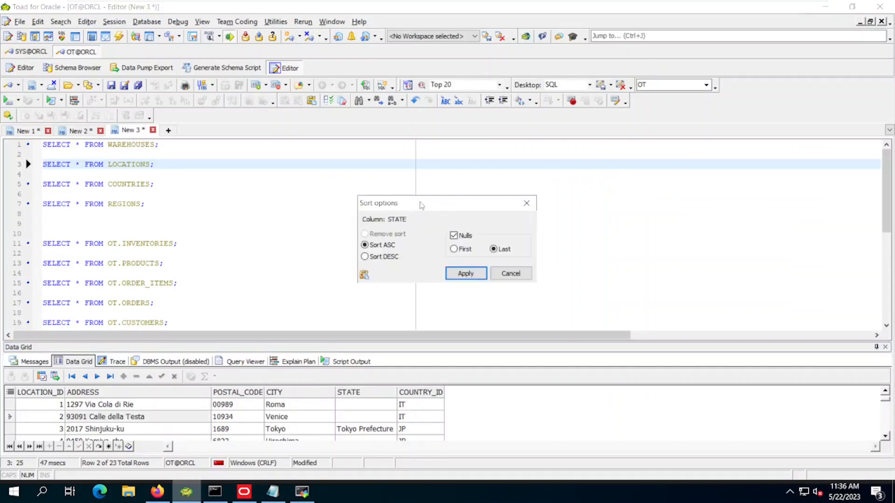
pyautogui.click(510, 273)
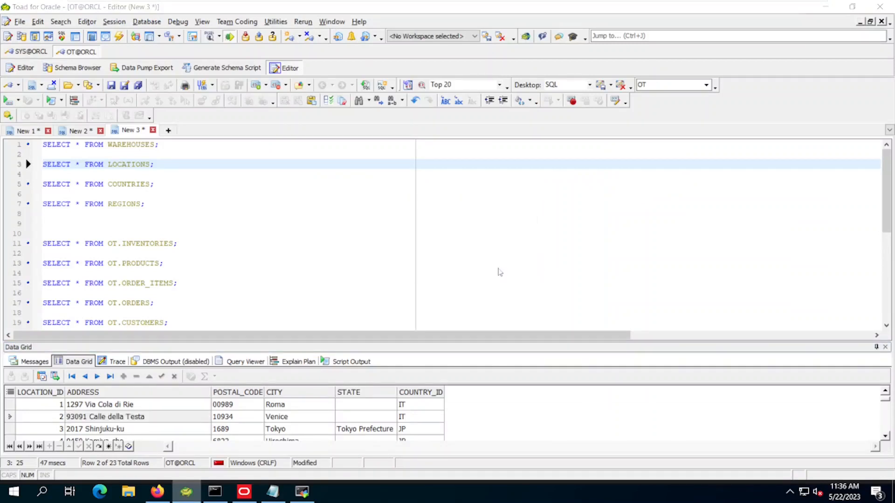
pyautogui.hotkey('alt', 'Tab')
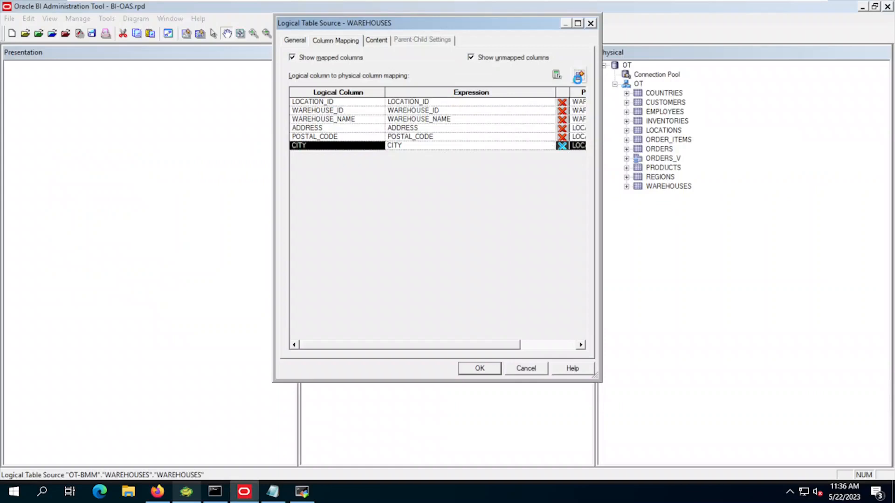
pyautogui.click(578, 75)
pyautogui.write('STATE')
pyautogui.click(562, 135)
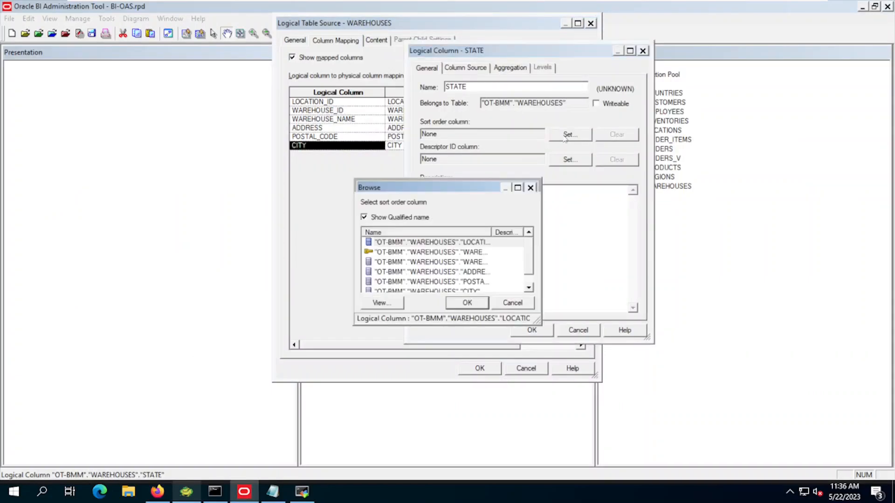
pyautogui.click(513, 303)
pyautogui.click(531, 330)
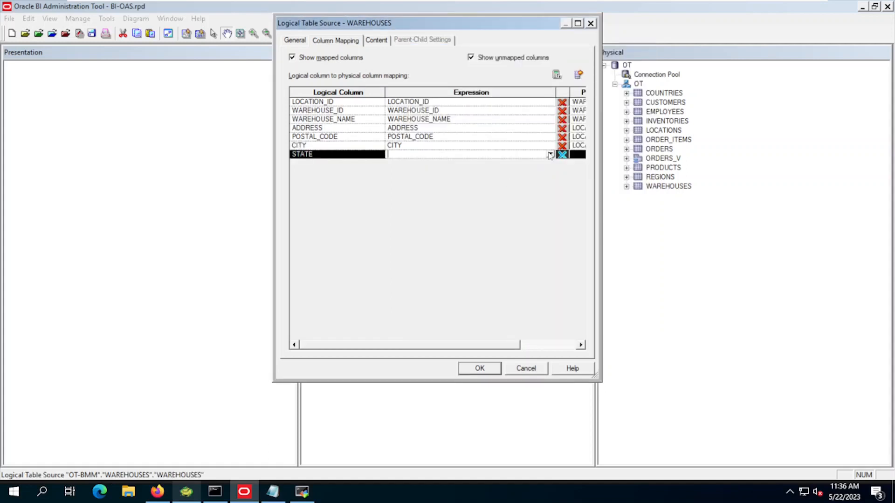
pyautogui.click(551, 154)
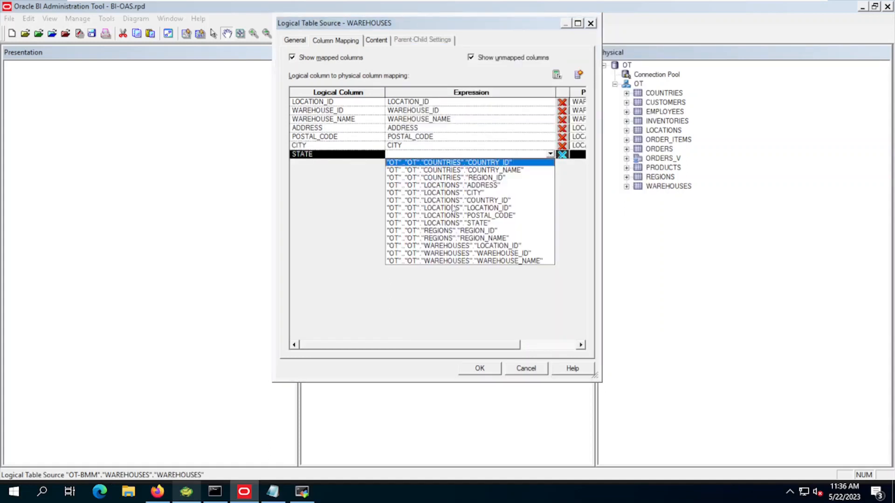
pyautogui.click(459, 223)
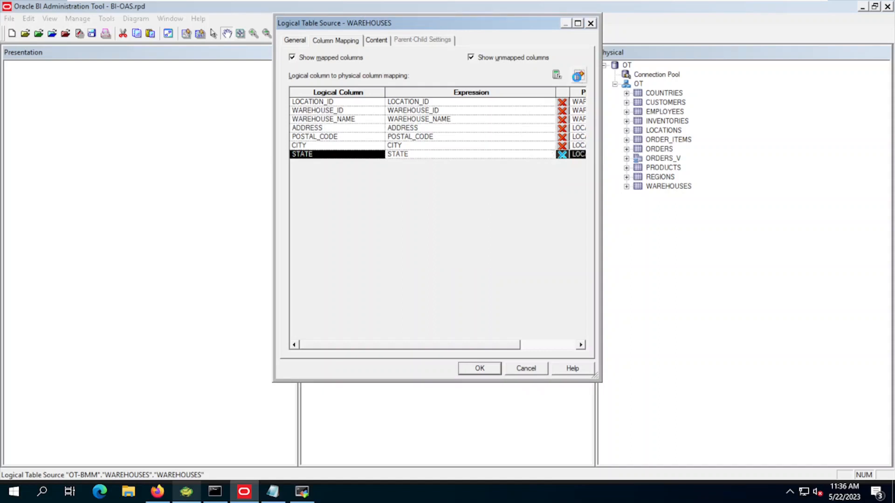
# - Add a COUNTRY_ID logical column, taking its name from the LOCATIONS results in Toad, and map it to LOCATIONS.COUNTRY_ID
pyautogui.click(578, 75)
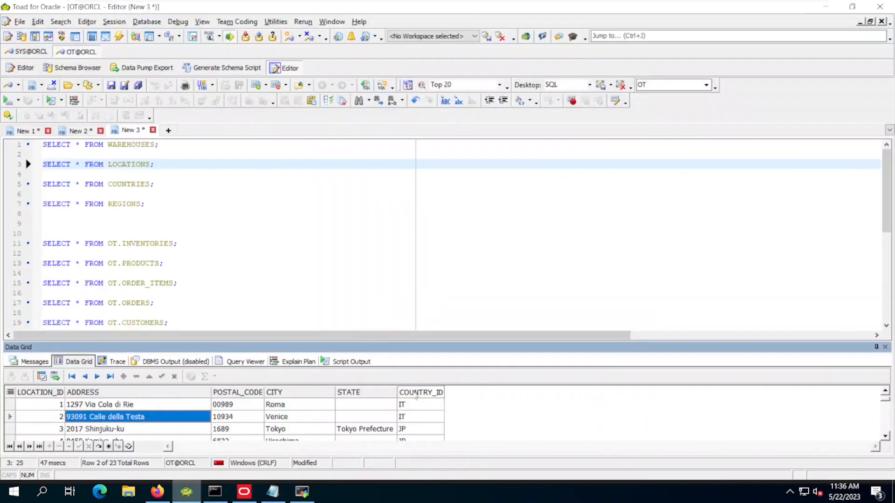
pyautogui.click(416, 396)
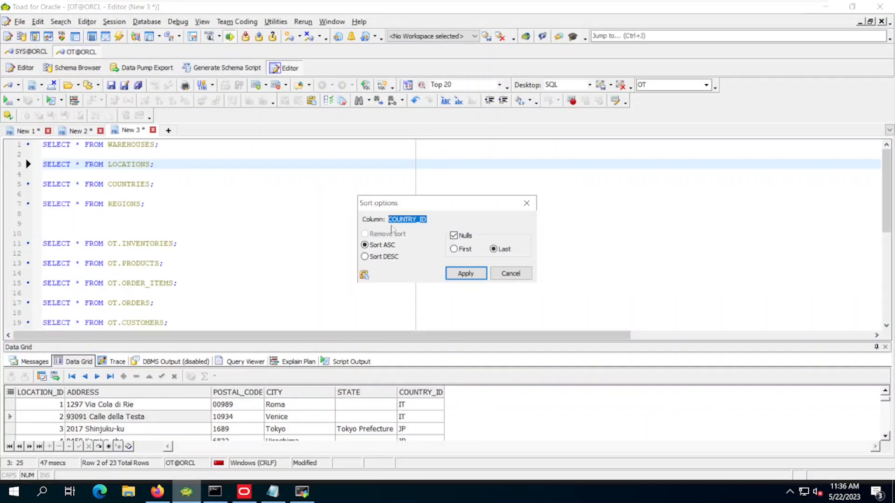
pyautogui.click(511, 273)
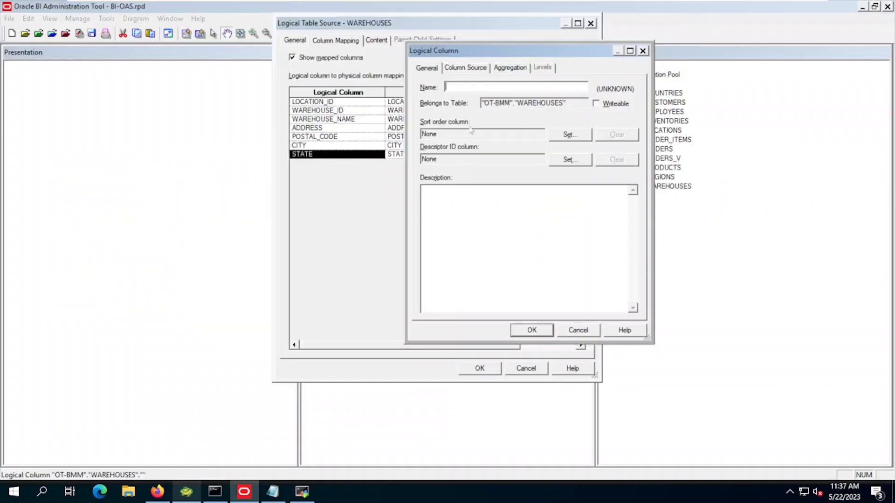
pyautogui.write('COUNTRY_ID')
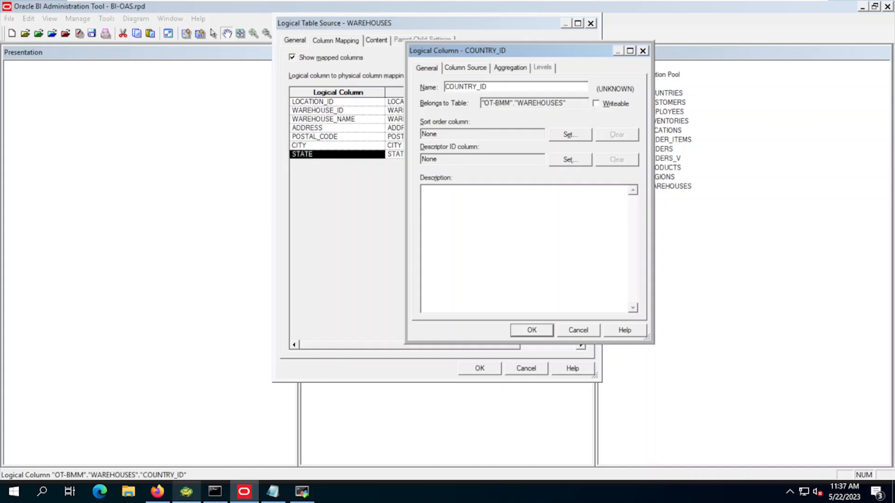
pyautogui.click(540, 332)
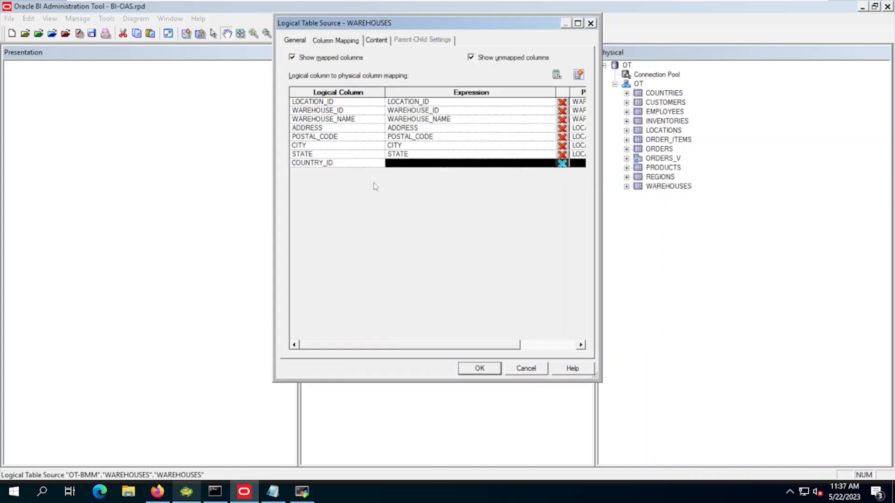
pyautogui.click(478, 166)
pyautogui.click(549, 163)
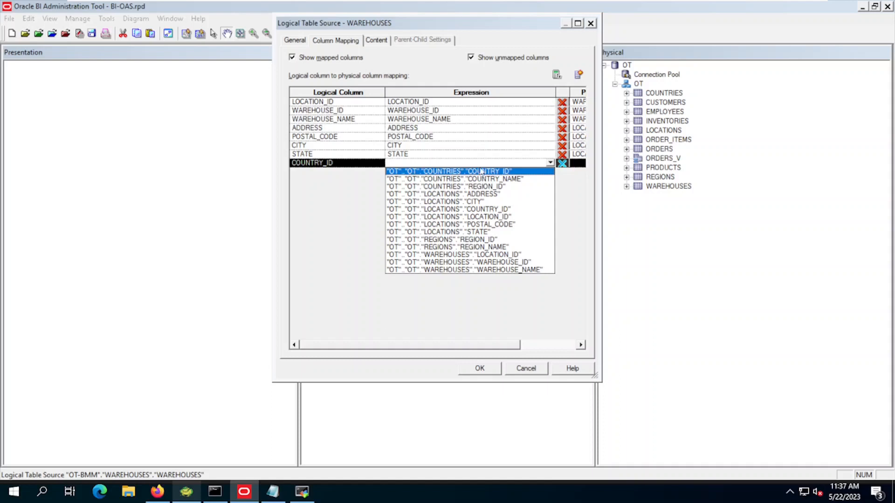
pyautogui.click(493, 210)
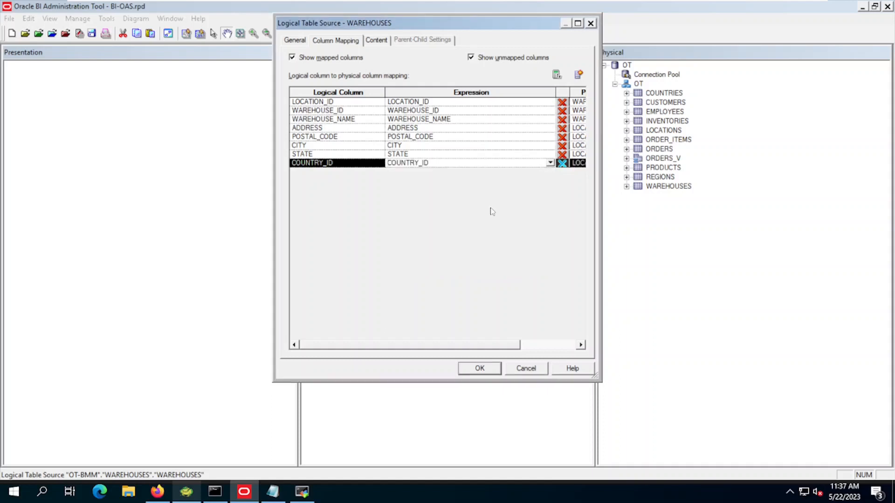
# - Switch to Toad for Oracle, query the COUNTRIES table and copy the COUNTRY_NAME column name from its results
pyautogui.hotkey('alt', 'Tab')
pyautogui.click(155, 185)
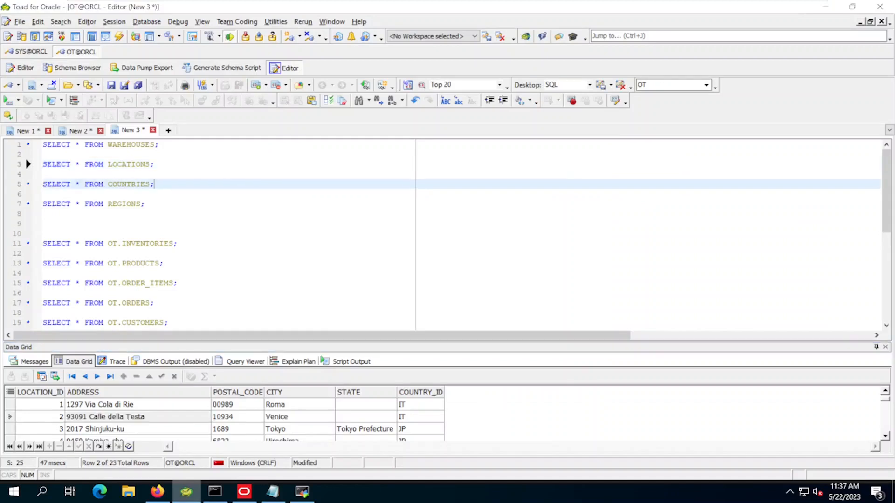
pyautogui.press('F9')
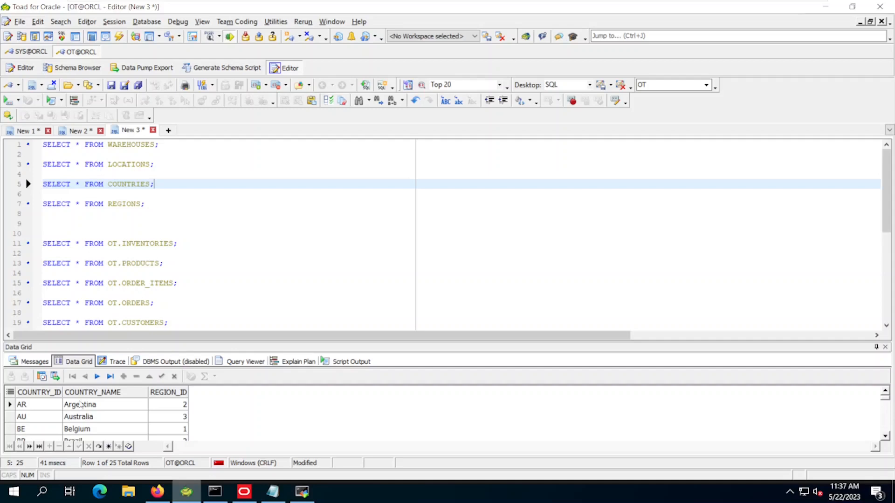
pyautogui.click(142, 391)
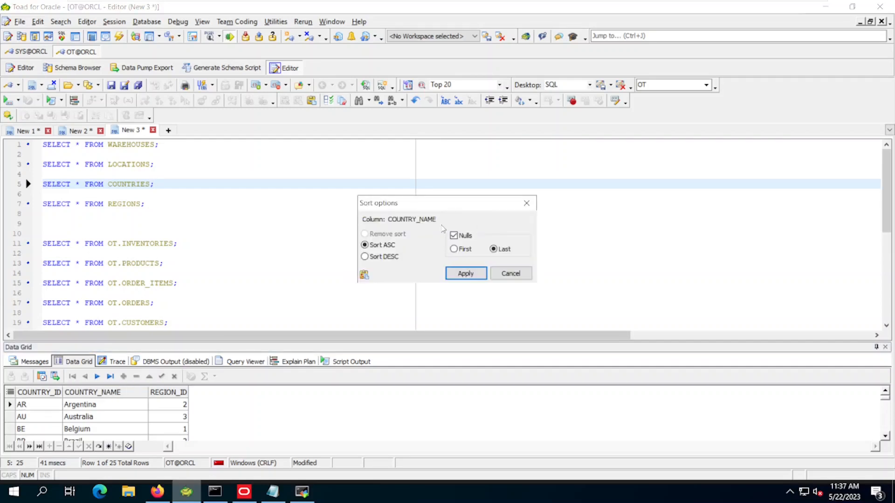
pyautogui.doubleClick(411, 219)
pyautogui.hotkey('ctrl', 'c')
pyautogui.click(500, 270)
# - Back in the Administration Tool, create a logical column with the copied name COUNTRY_NAME and map it to COUNTRIES.COUNTRY_NAME
pyautogui.hotkey('alt', 'Tab')
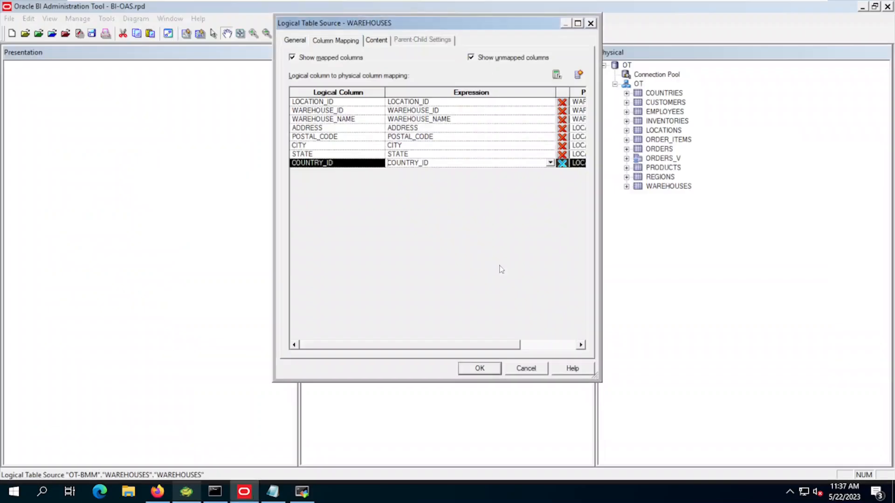
pyautogui.click(578, 74)
pyautogui.hotkey('ctrl', 'v')
pyautogui.click(517, 332)
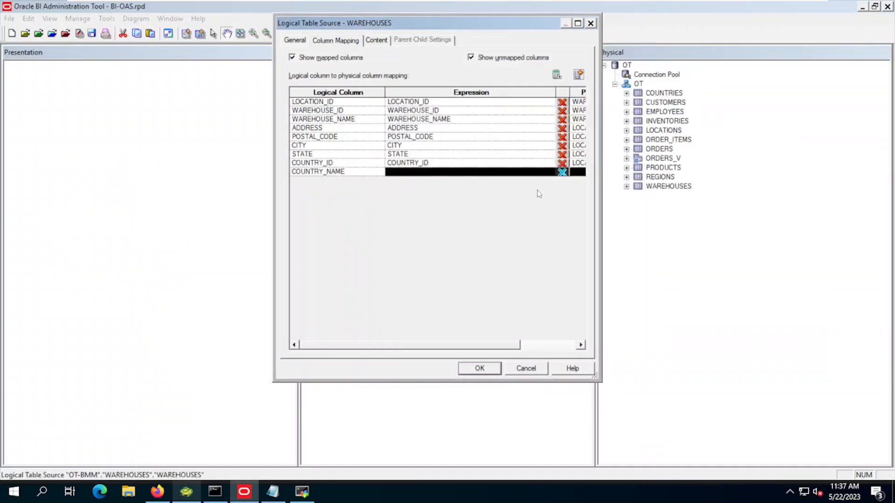
pyautogui.click(550, 171)
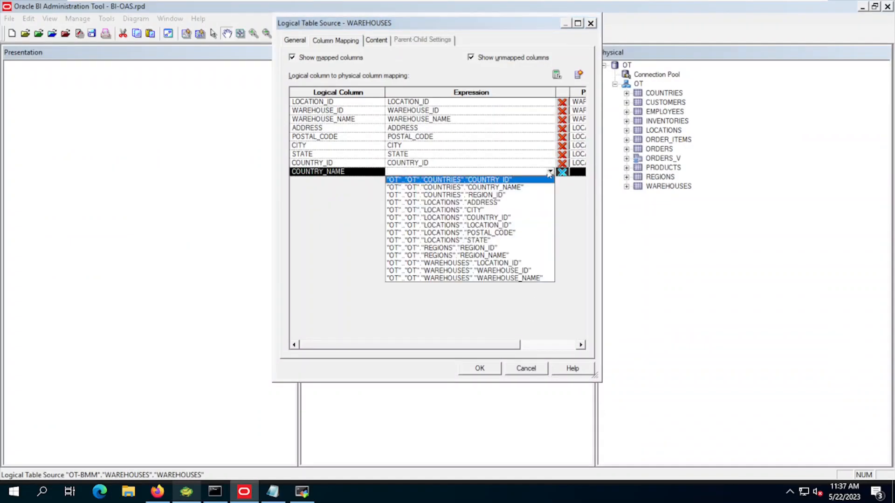
pyautogui.click(501, 188)
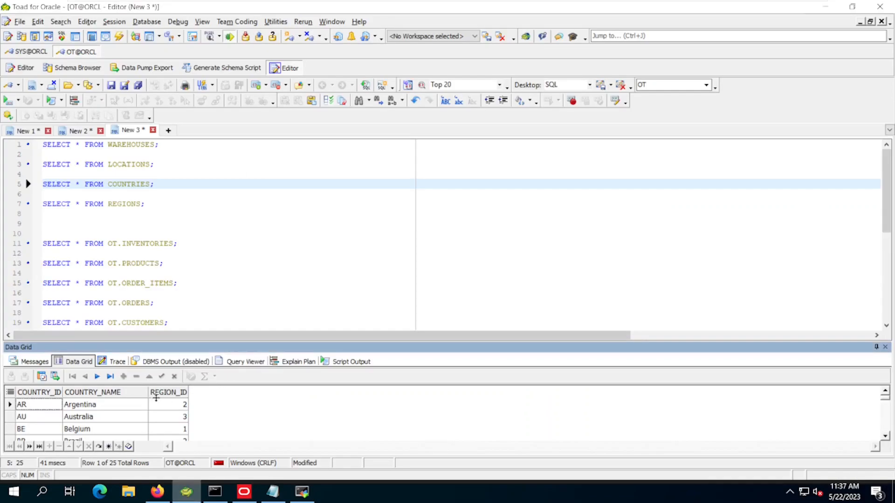
# - Add a REGION_ID logical column, taking its name from the COUNTRIES results in Toad, and map it to REGIONS.REGION_ID
pyautogui.click(168, 392)
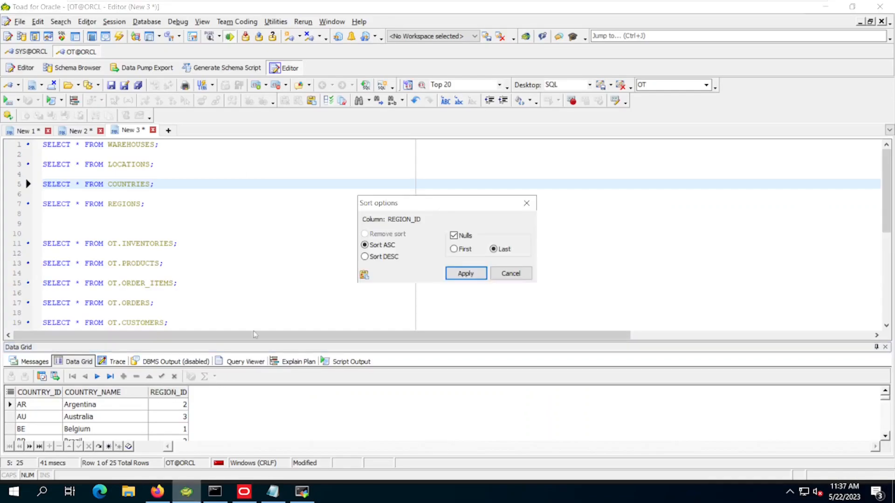
pyautogui.doubleClick(419, 219)
pyautogui.hotkey('ctrl', 'c')
pyautogui.click(478, 271)
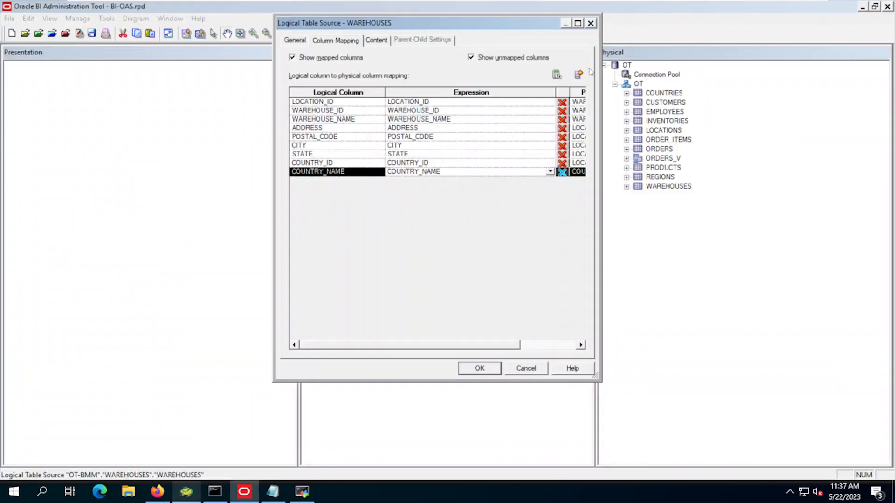
pyautogui.click(578, 73)
pyautogui.hotkey('ctrl', 'v')
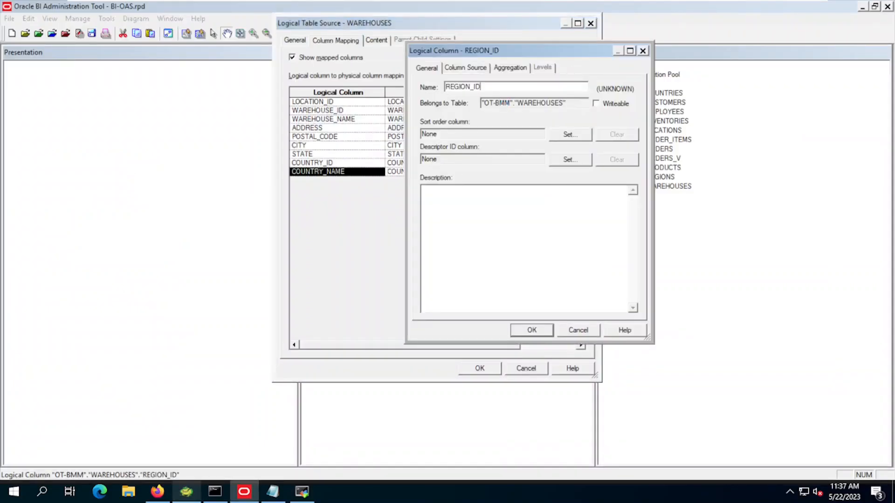
pyautogui.click(520, 333)
pyautogui.click(495, 183)
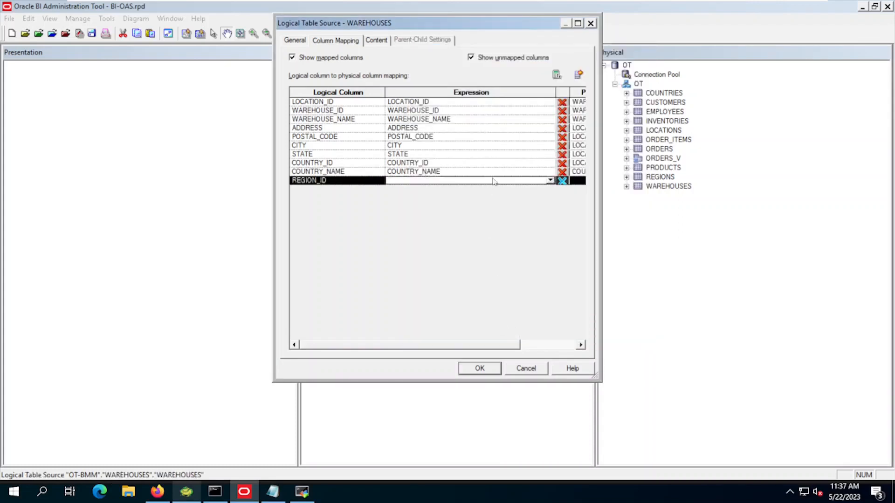
pyautogui.click(549, 180)
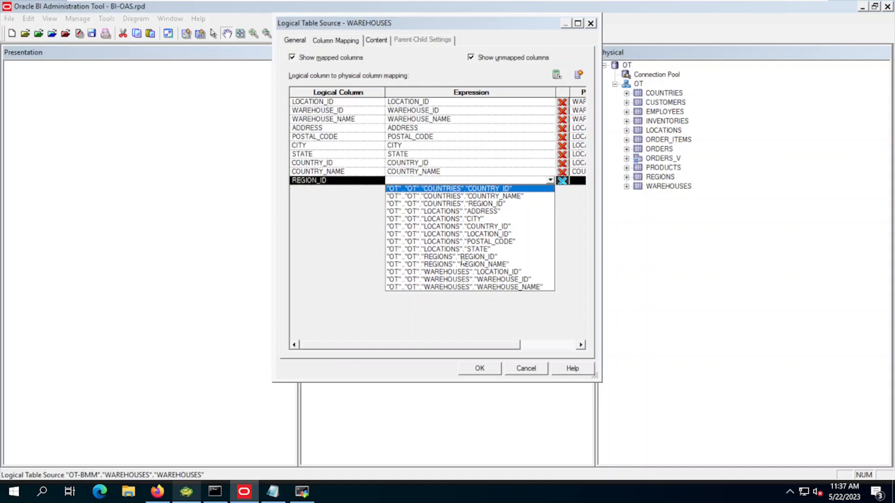
pyautogui.click(462, 257)
# - Switch to Toad for Oracle, query the REGIONS table and copy the REGION_NAME column name from its results
pyautogui.hotkey('alt', 'Tab')
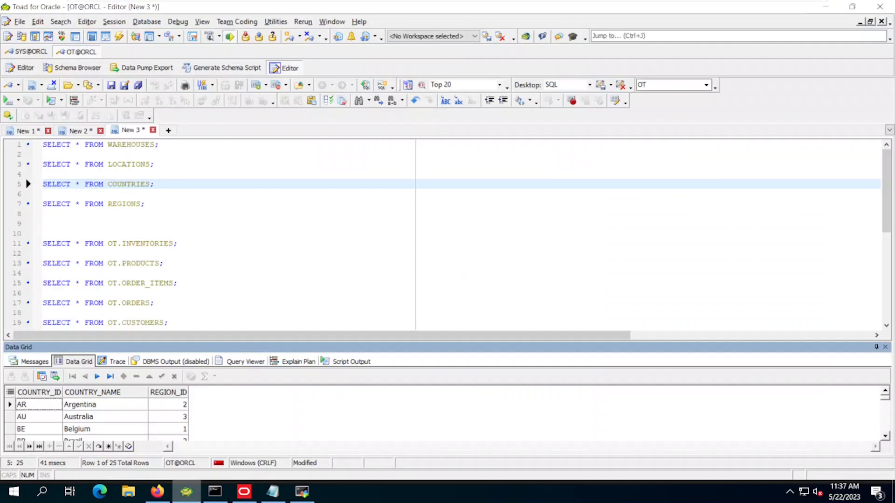
pyautogui.click(145, 203)
pyautogui.press('F9')
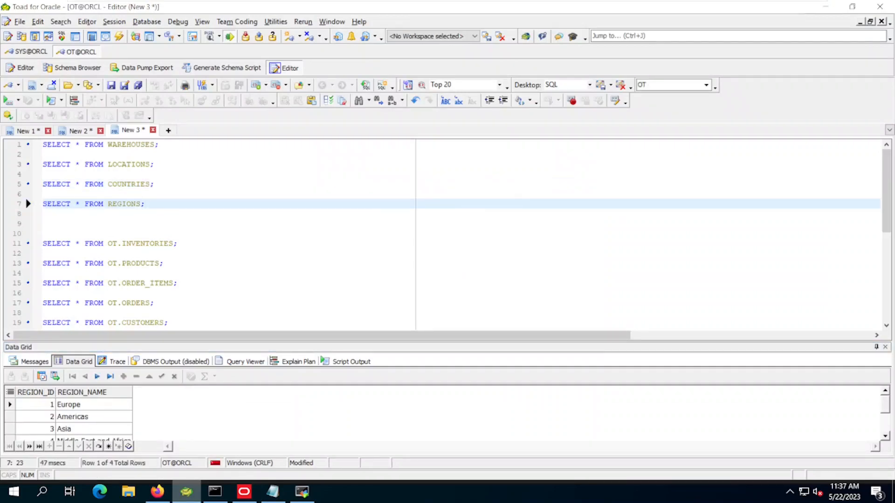
pyautogui.click(74, 392)
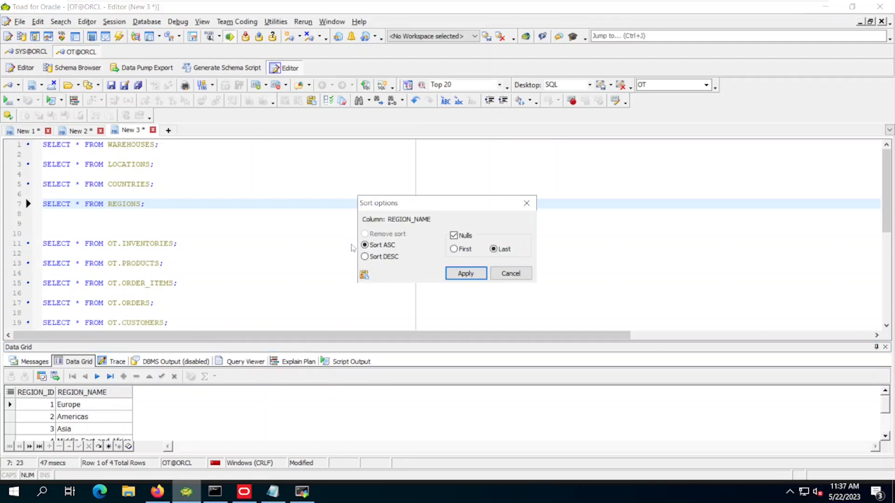
pyautogui.click(465, 273)
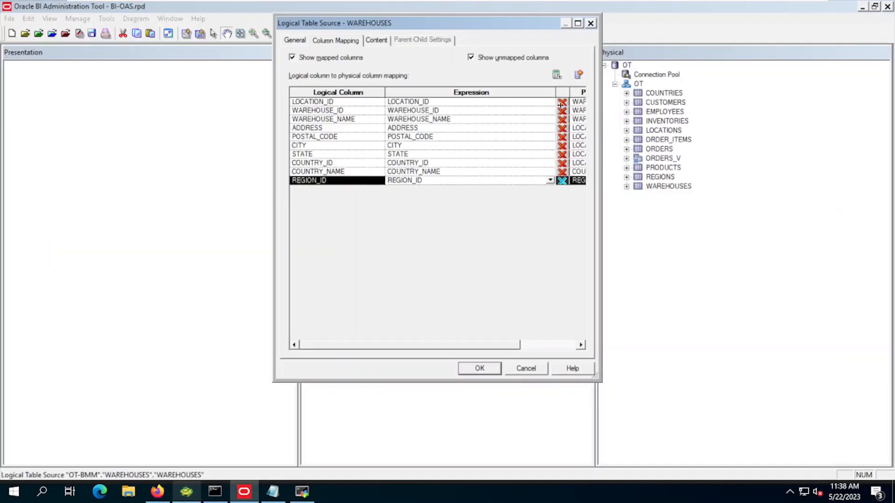
# - Create the REGION_NAME logical column in the Administration Tool and map it to REGIONS.REGION_NAME
pyautogui.click(580, 74)
pyautogui.write('REGION_NAME')
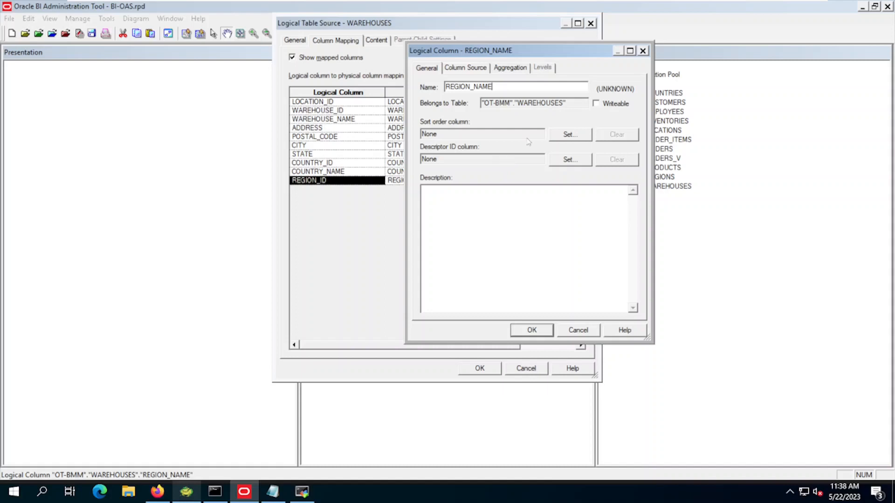
pyautogui.write('NEW')
pyautogui.press('BackSpace')
pyautogui.press('BackSpace')
pyautogui.press('BackSpace')
pyautogui.press('BackSpace')
pyautogui.click(531, 330)
pyautogui.click(551, 190)
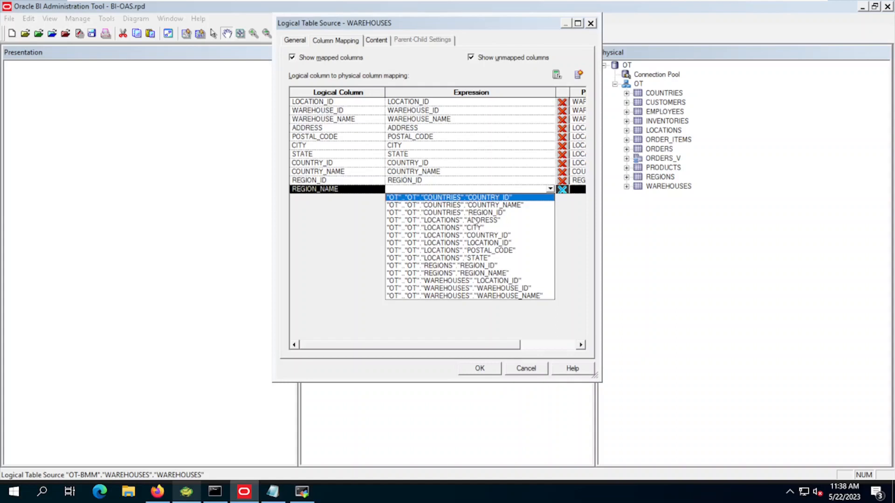
pyautogui.click(470, 274)
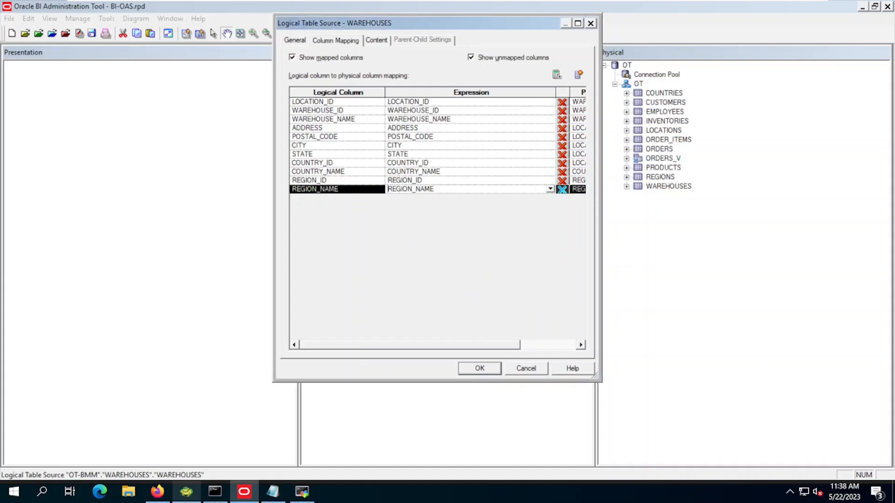
# - Check the expression choices for REGION_ID and accept the column mappings of the WAREHOUSES logical table source
pyautogui.click(466, 180)
pyautogui.click(550, 181)
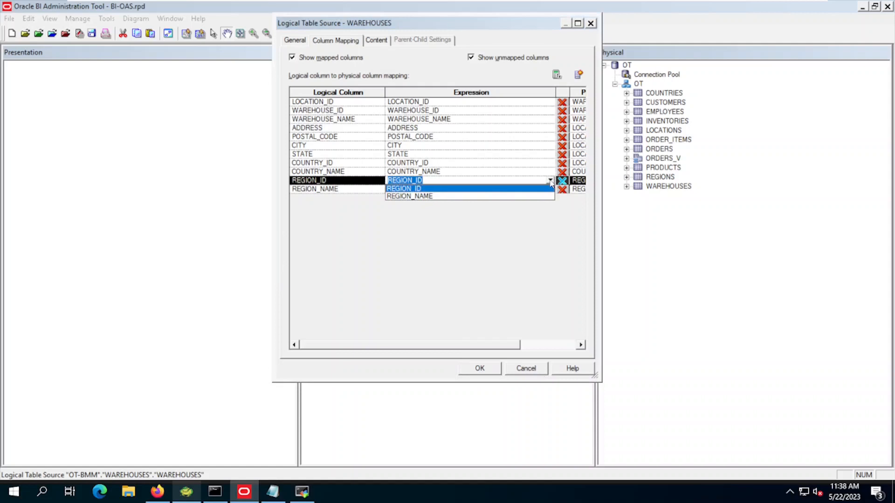
pyautogui.click(550, 182)
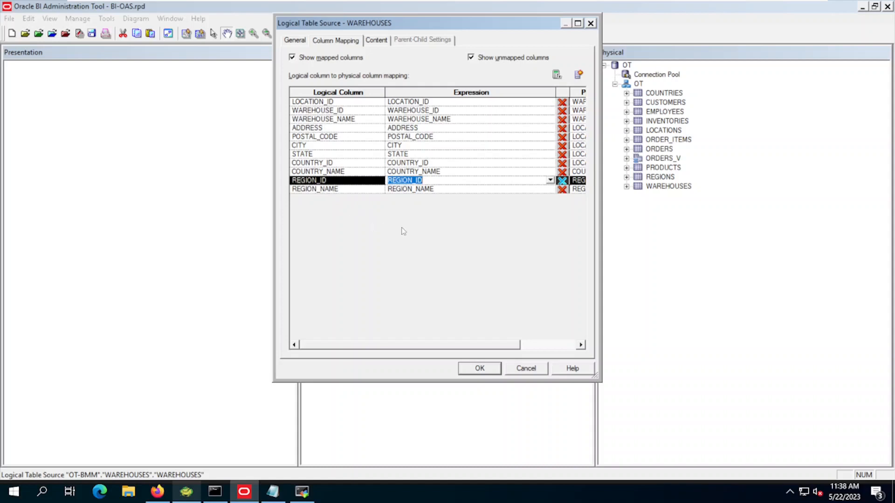
pyautogui.click(479, 369)
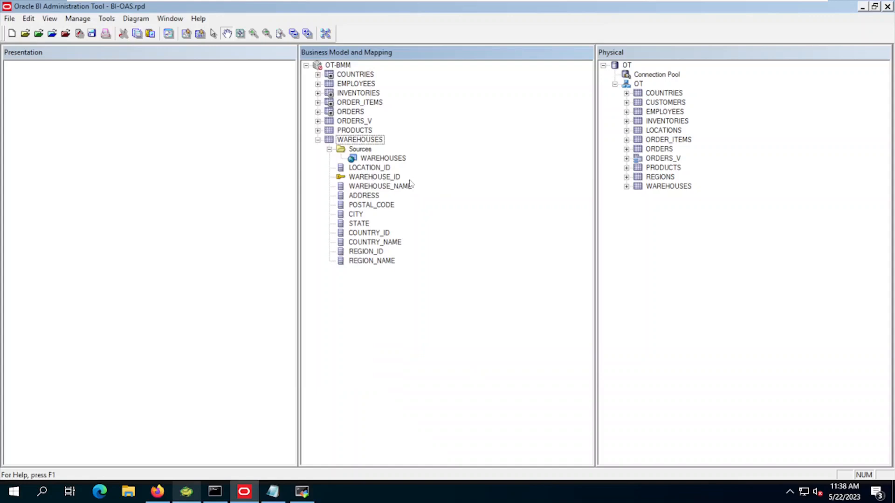
# - Examine the physical diagram of the WAREHOUSES logical table with its objects and direct joins, and close it
pyautogui.click(363, 140)
pyautogui.rightClick(362, 140)
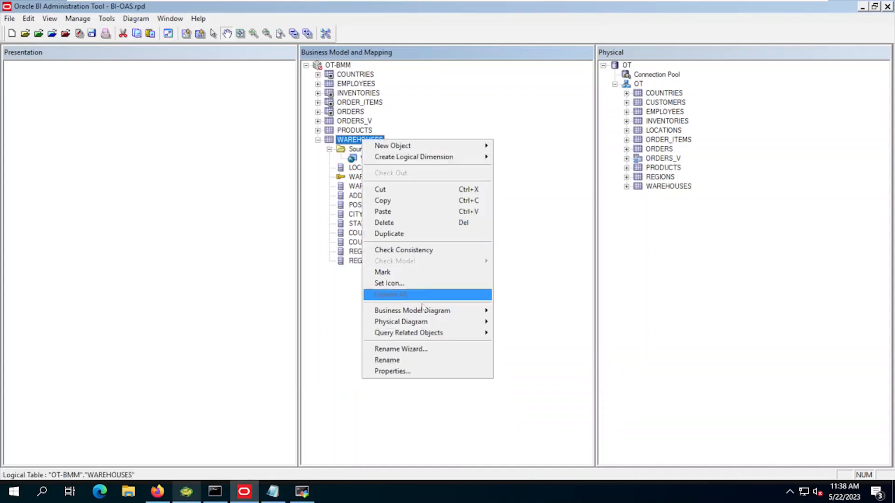
pyautogui.moveTo(460, 323)
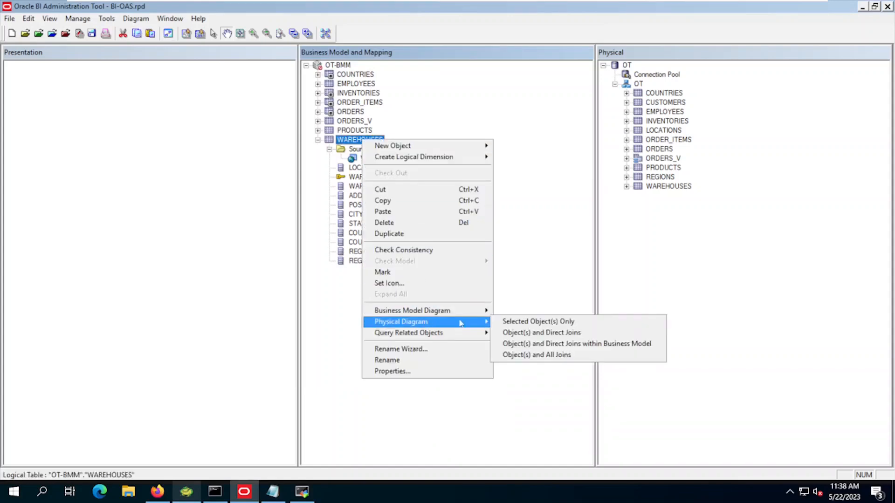
pyautogui.click(533, 333)
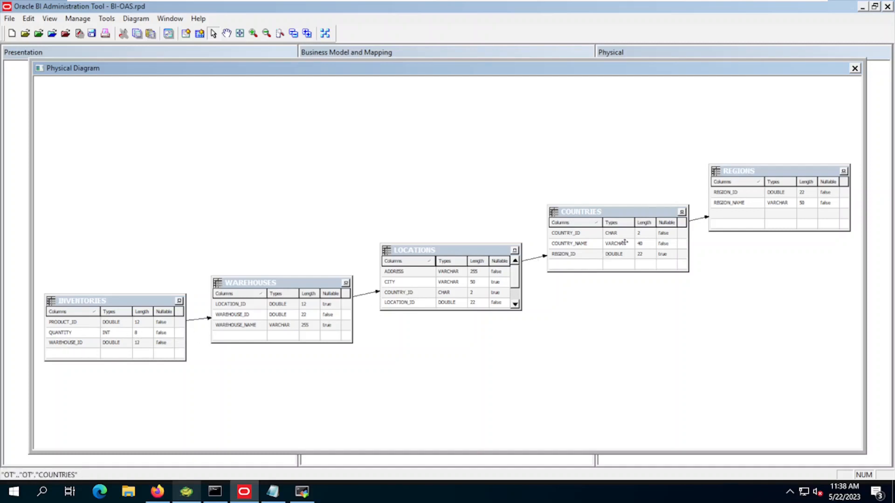
pyautogui.click(855, 68)
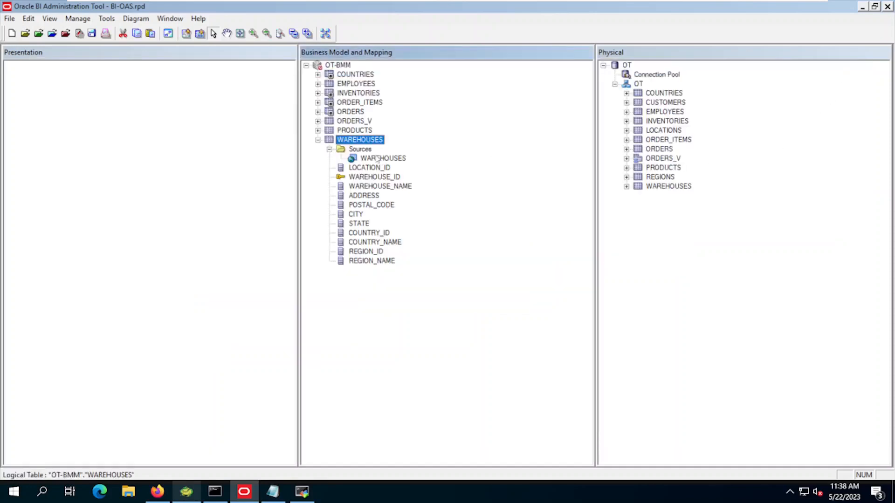
# - Examine the business model diagram of WAREHOUSES with its direct joins, close it and take the virtual machine out of full screen
pyautogui.rightClick(365, 140)
pyautogui.moveTo(484, 313)
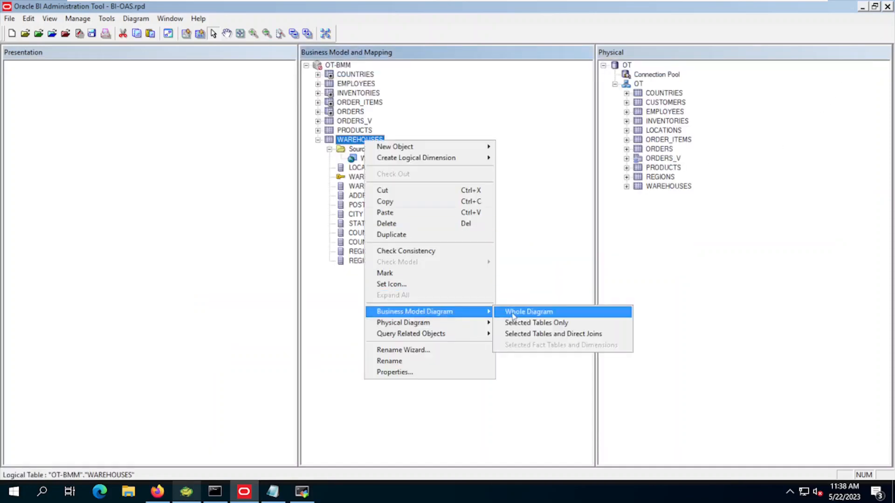
pyautogui.click(525, 334)
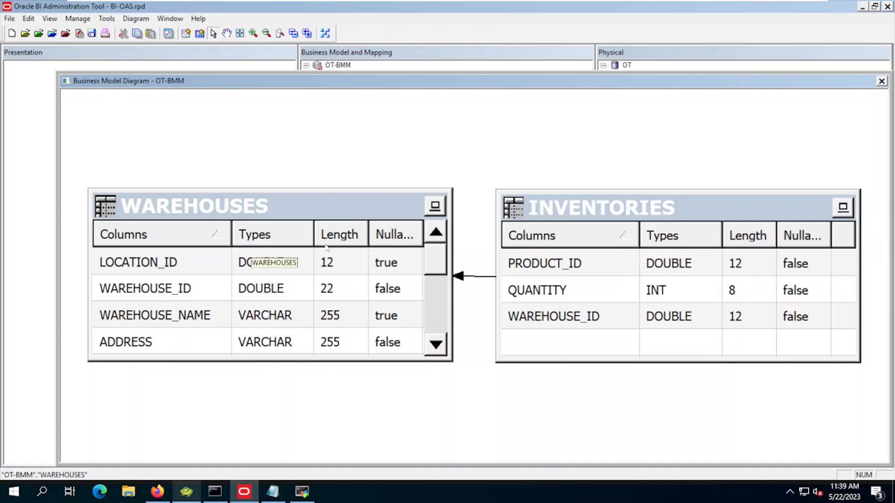
pyautogui.click(881, 81)
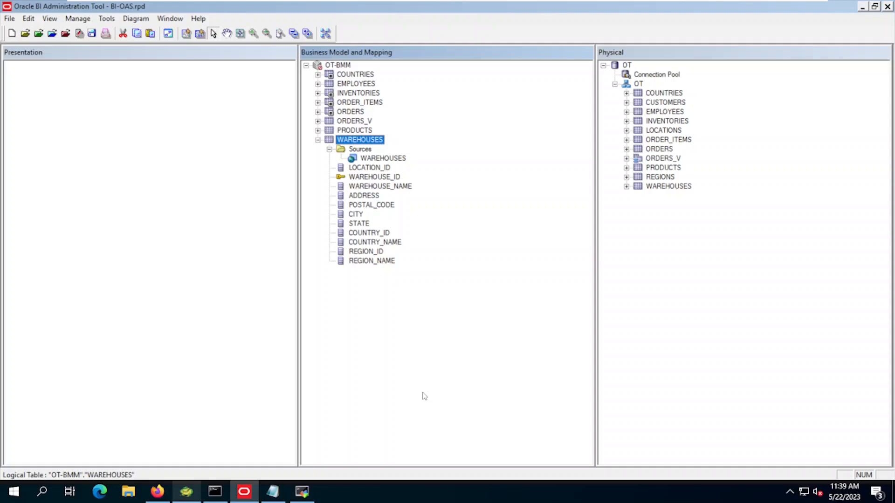
pyautogui.hotkey('ctrl', 'alt', 'Return')
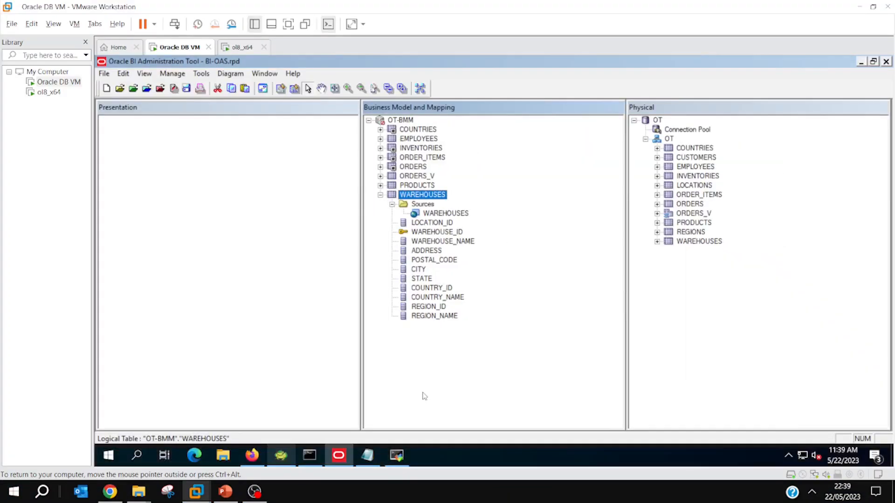